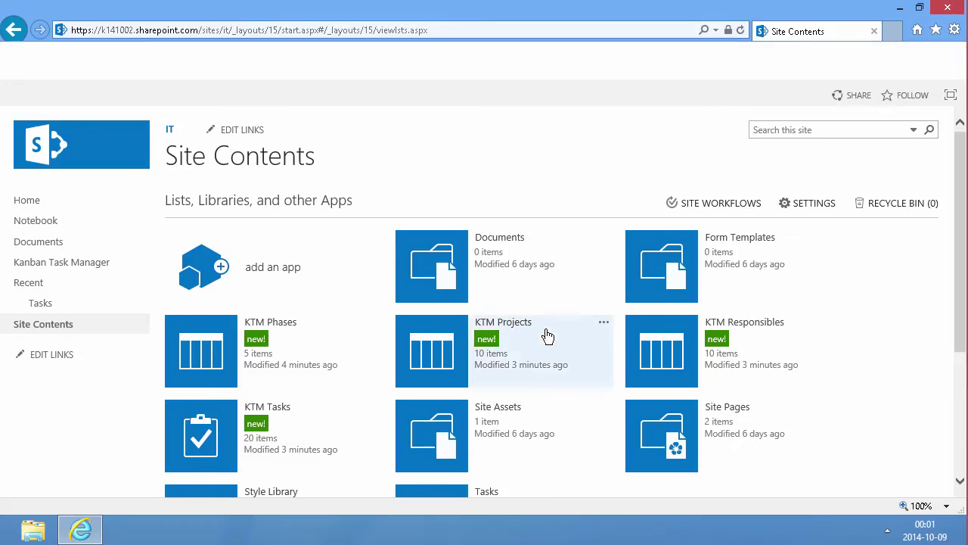
Step: Scroll down Site Contents to bring the KTM Tasks list into view
scroll(363, 404, "down", 2)
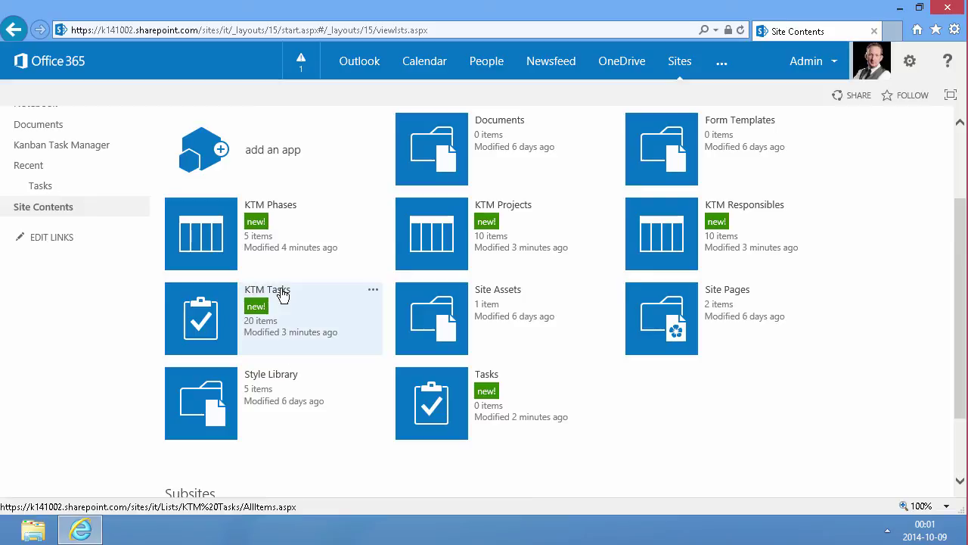
Step: Open KTM Tasks, review the 'Order invitations and distribute' task details, then switch to Tasks
left_click(282, 295)
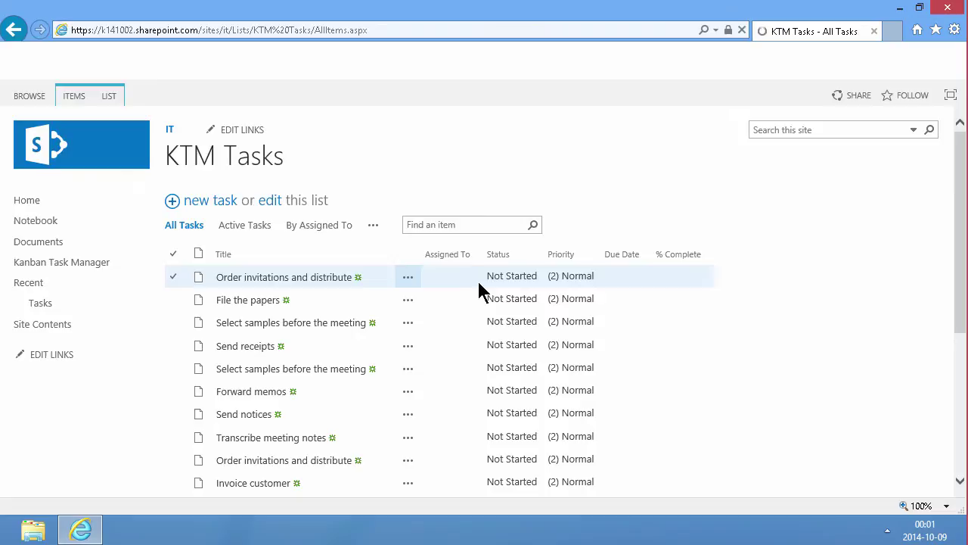
left_click(323, 278)
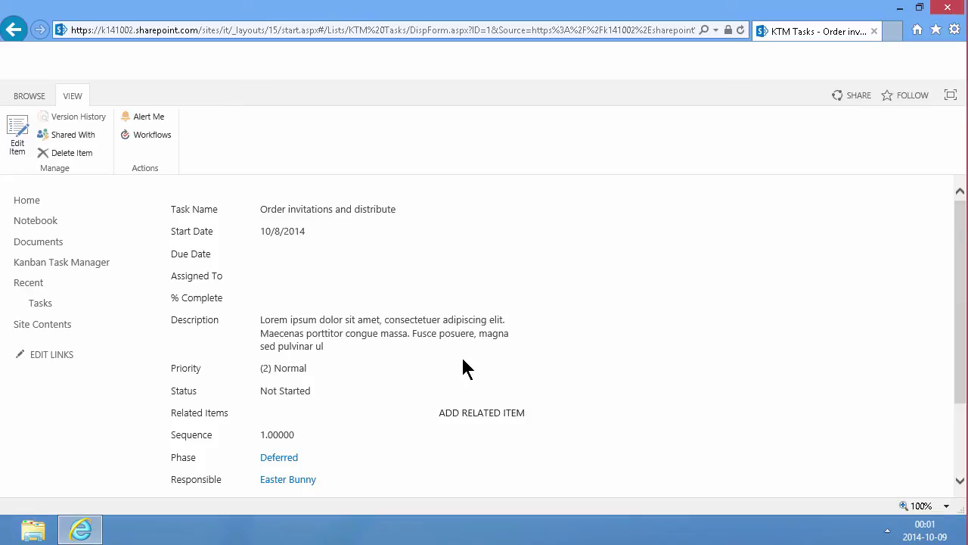
scroll(476, 386, "down", 2)
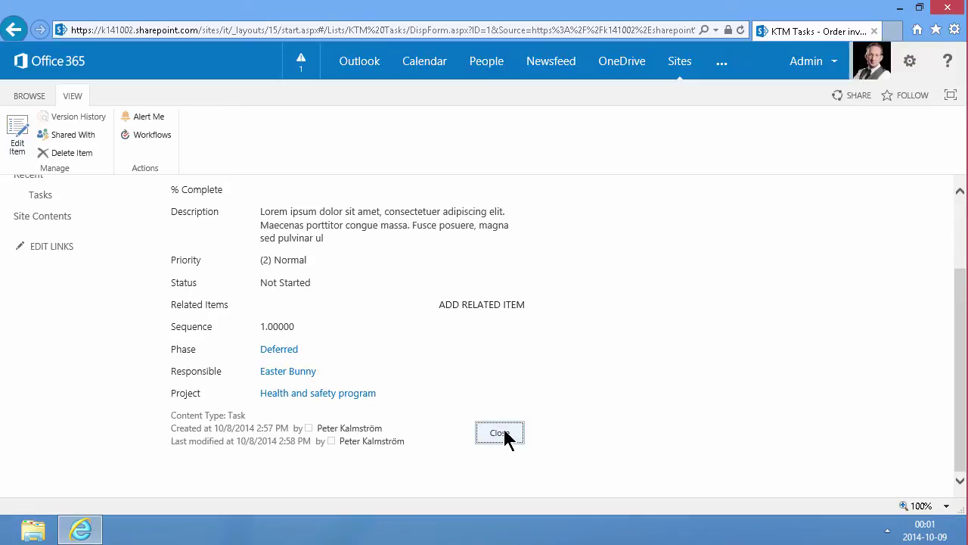
left_click(503, 435)
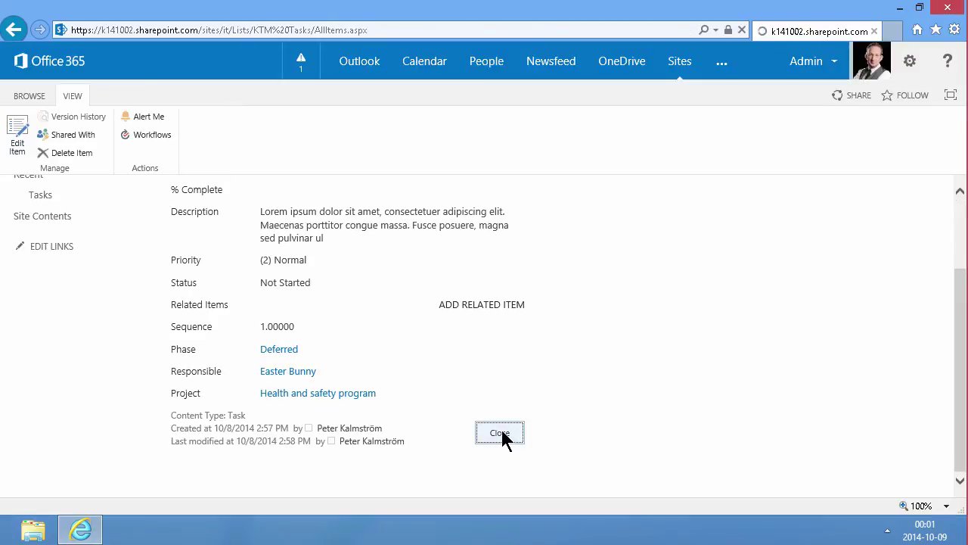
left_click(179, 279)
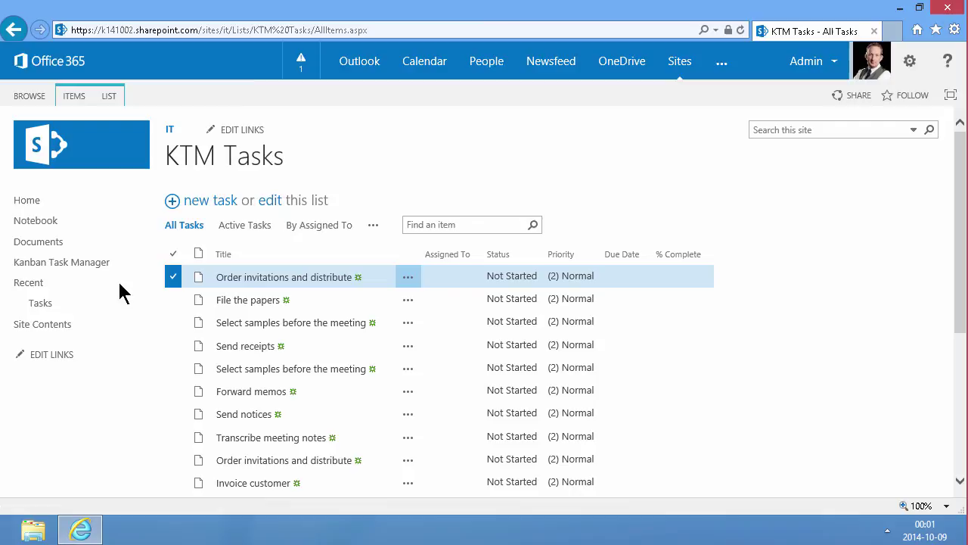
left_click(48, 304)
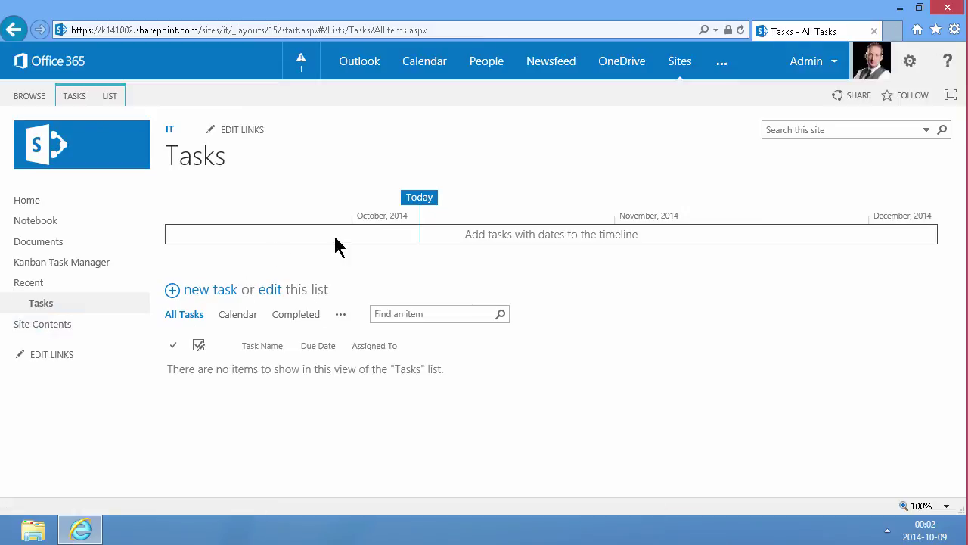
Step: Create task 'Test 1' starting October 12 and due October 16, 2014
left_click(231, 295)
type("t")
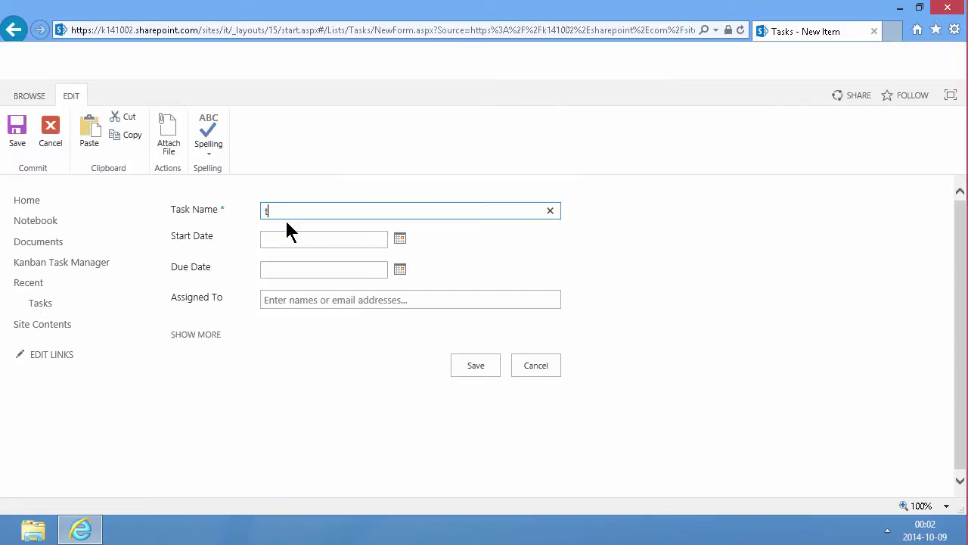
type("Test 1")
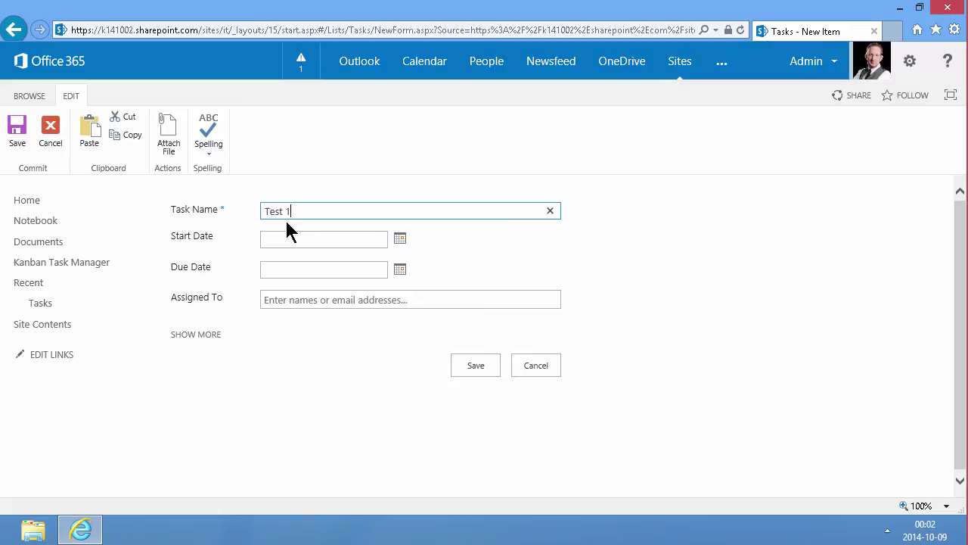
left_click(401, 240)
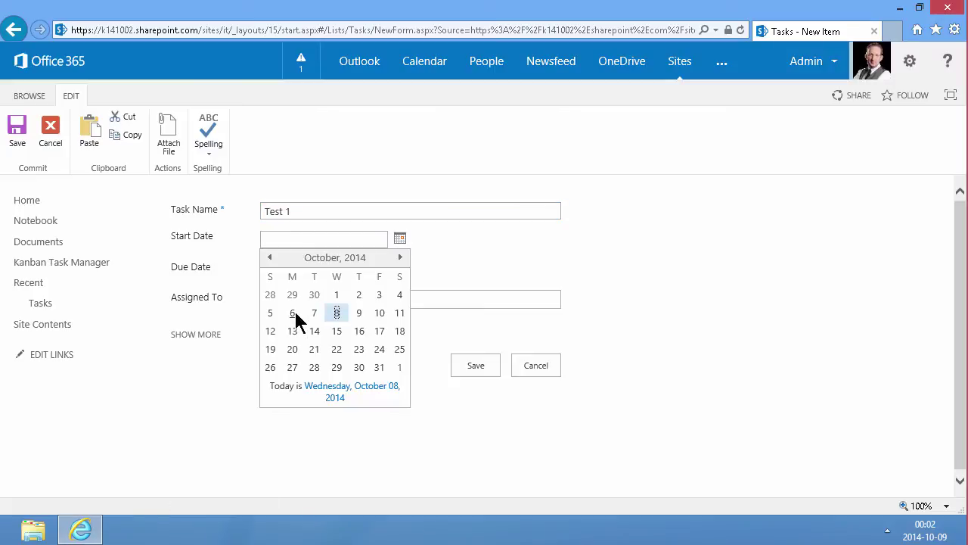
left_click(271, 334)
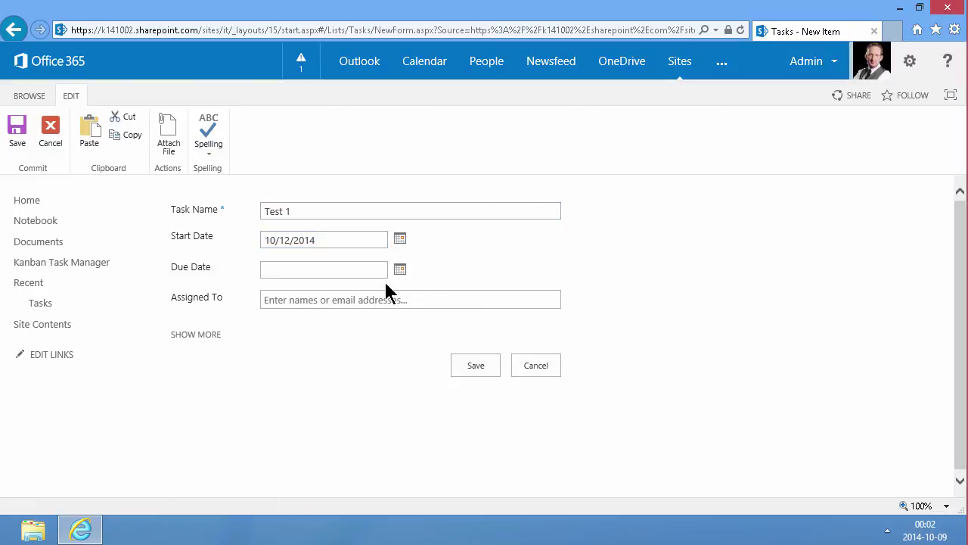
left_click(400, 270)
left_click(360, 363)
left_click(460, 366)
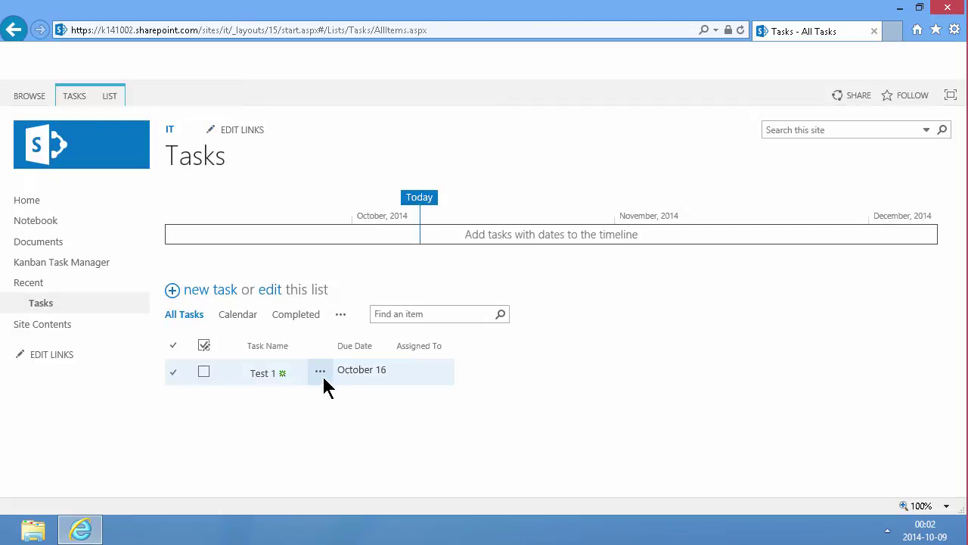
Step: Add Test 1 to the timeline and give it a subtask 'test 2'
left_click(320, 373)
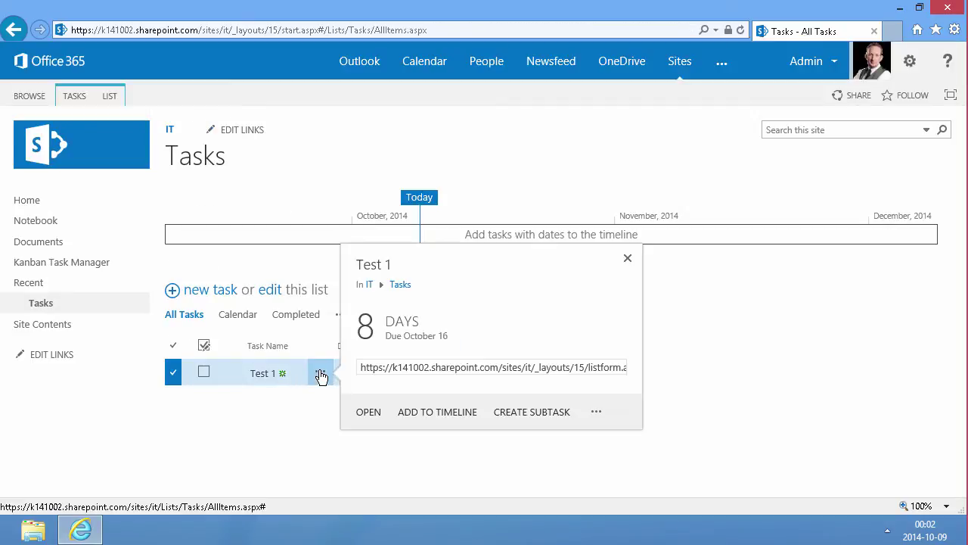
left_click(429, 414)
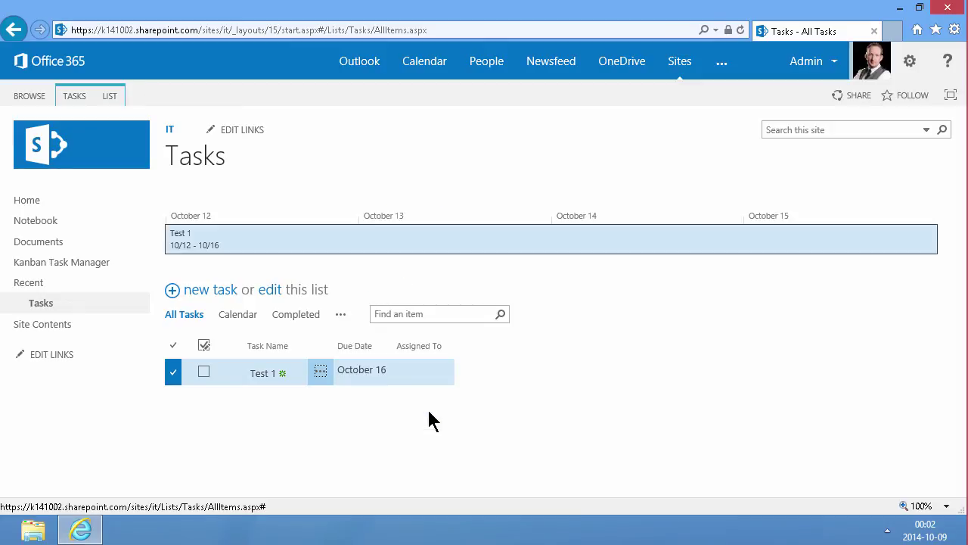
left_click(321, 374)
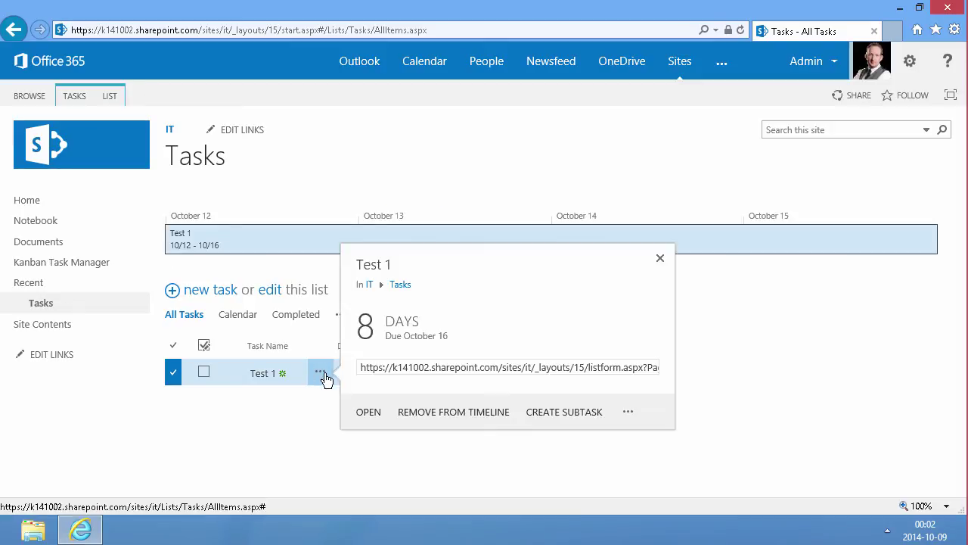
left_click(563, 412)
type("test 2")
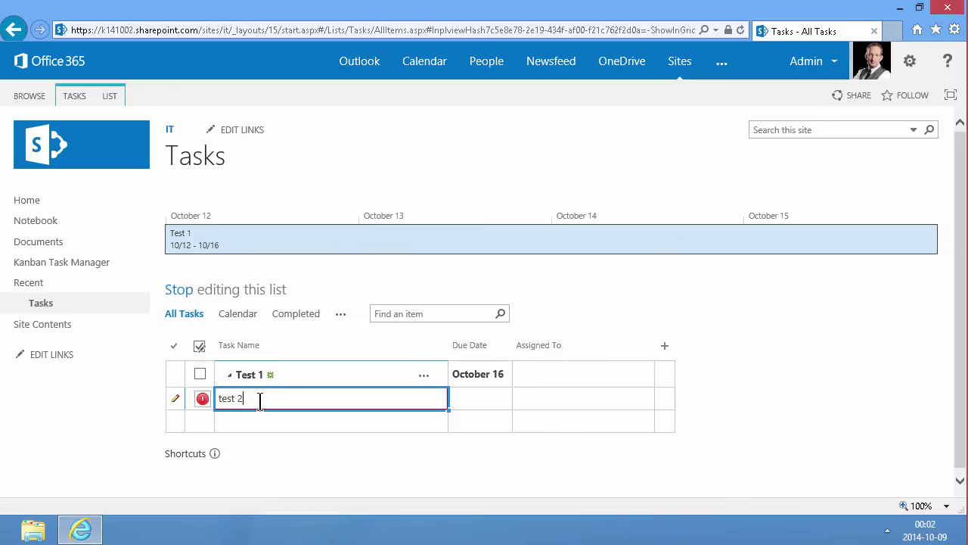
key("Return")
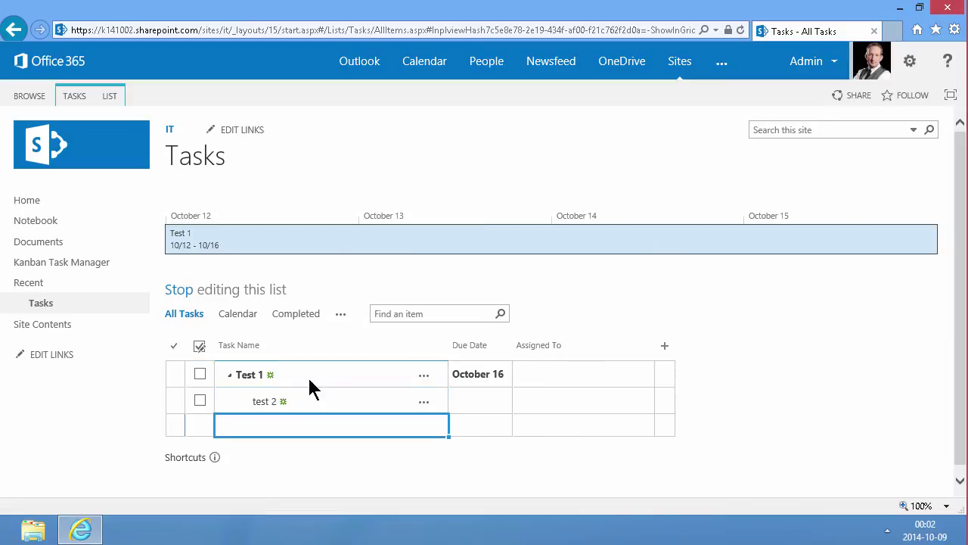
left_click(177, 293)
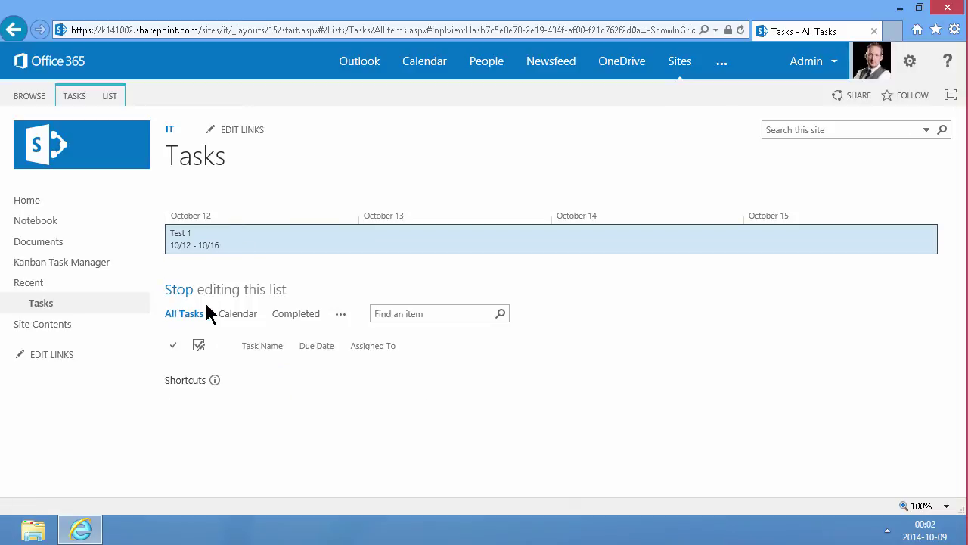
Step: Review the columns in the KTM Tasks list settings, then show the Tasks list's LIST commands
left_click(45, 326)
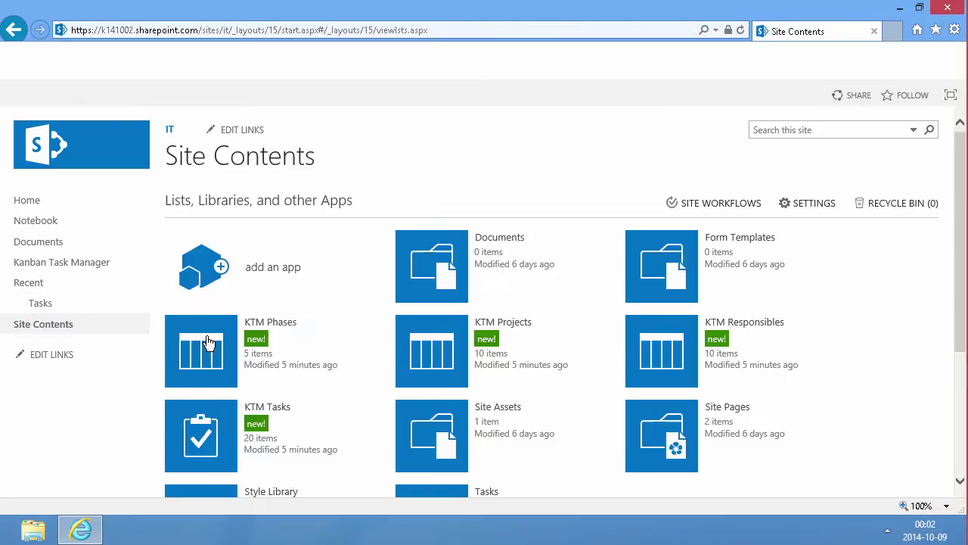
scroll(586, 378, "down", 3)
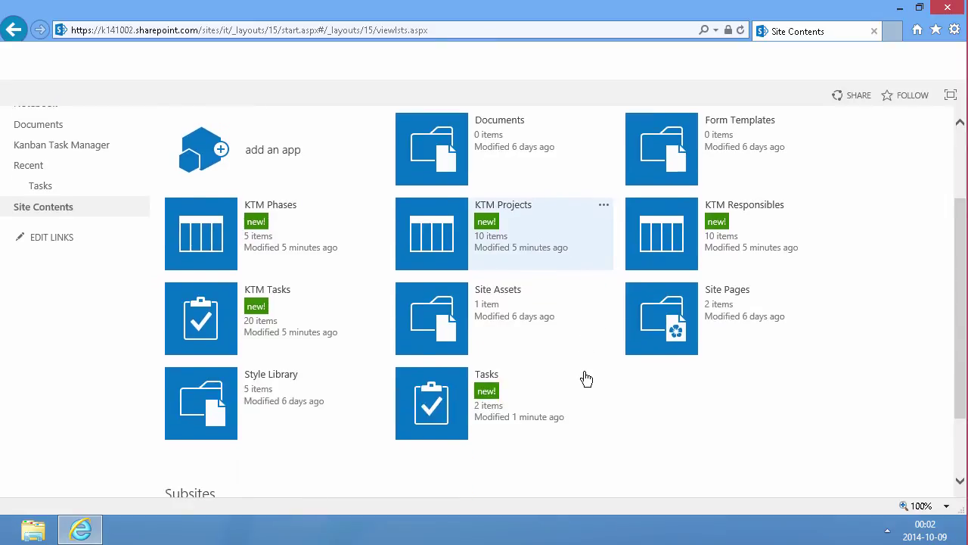
left_click(373, 289)
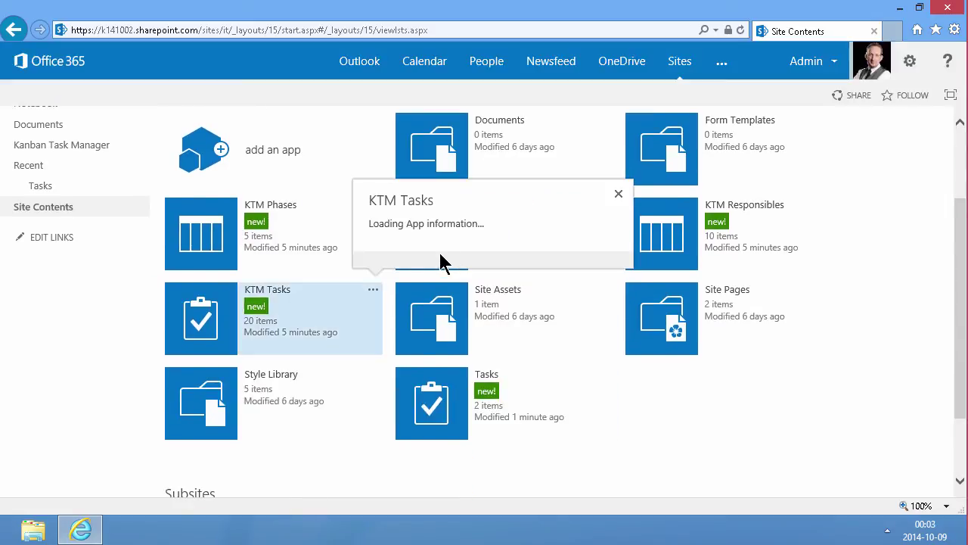
left_click(403, 257)
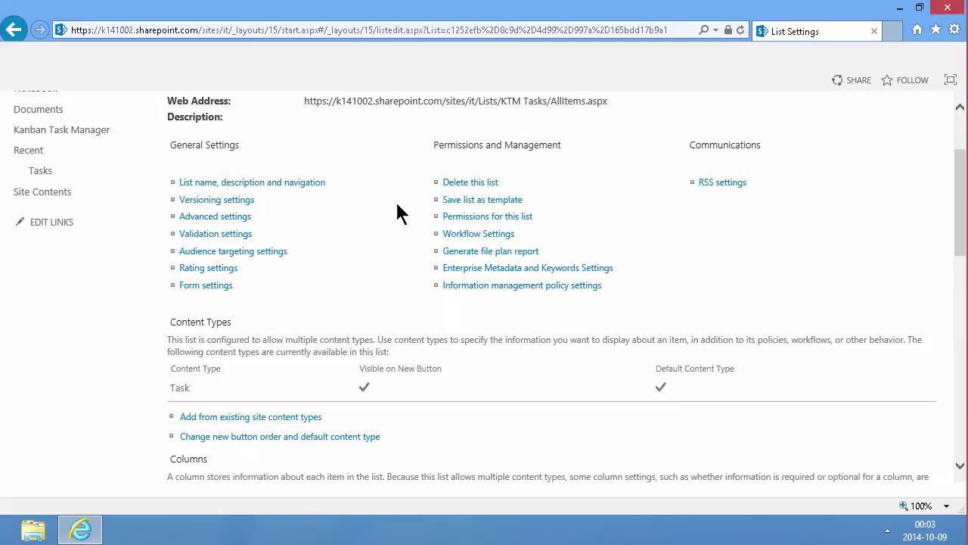
scroll(316, 291, "down", 5)
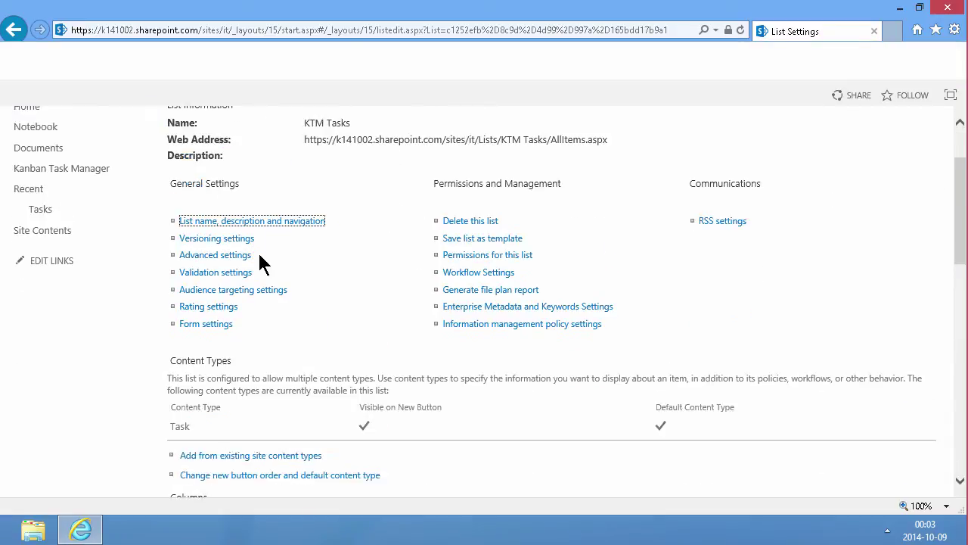
scroll(319, 348, "down", 3)
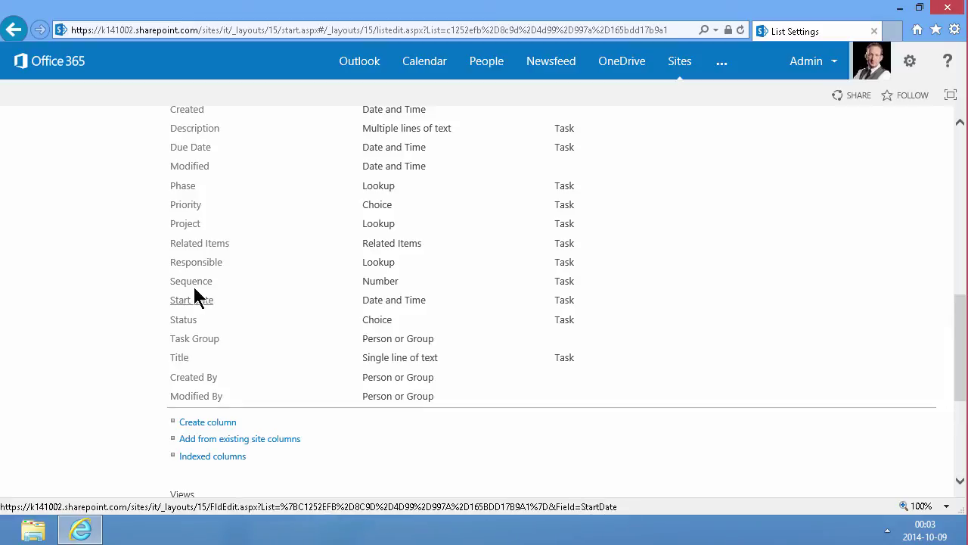
scroll(193, 284, "up", 3)
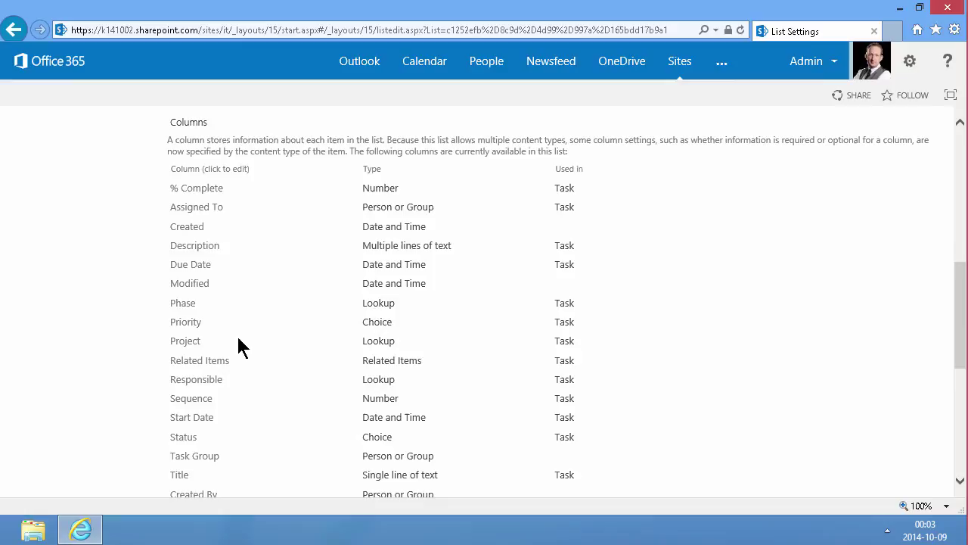
scroll(237, 337, "up", 10)
scroll(237, 333, "up", 2)
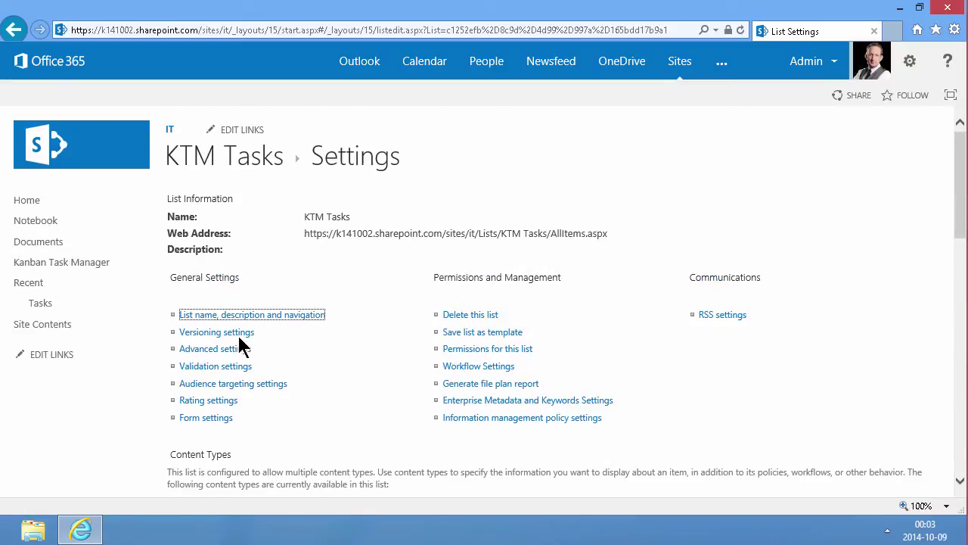
left_click(43, 305)
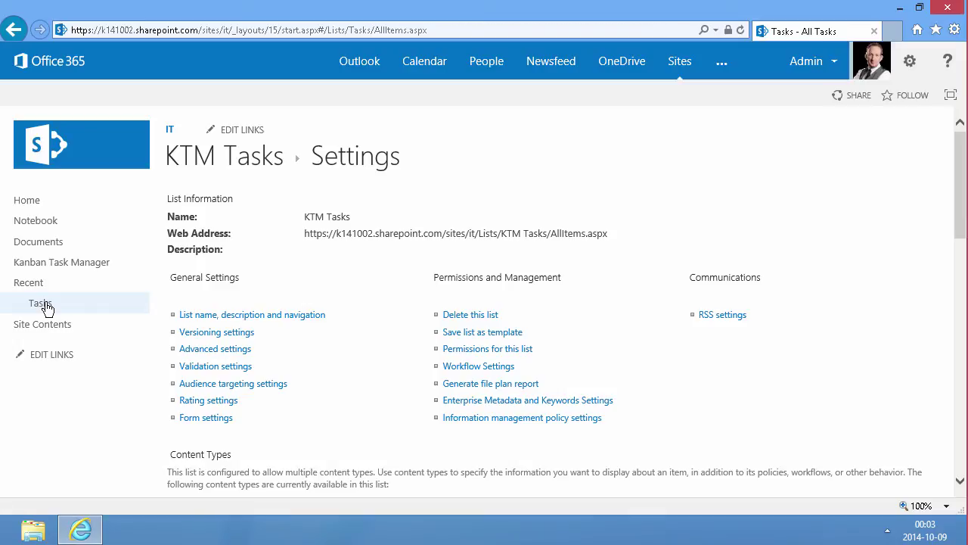
left_click(111, 102)
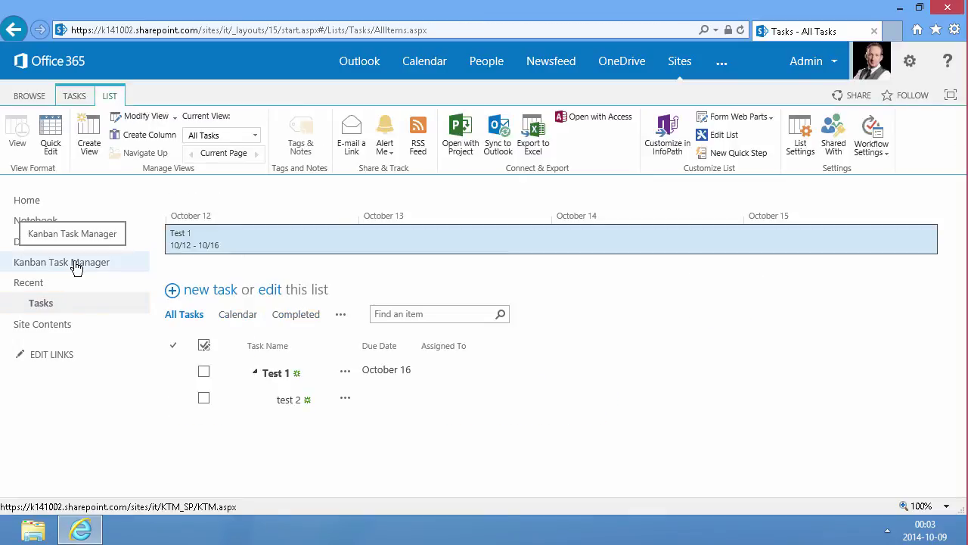
Step: Rename the KTM Tasks list to 'KTM Tasks Old' through its list settings
left_click(47, 327)
scroll(340, 384, "down", 1)
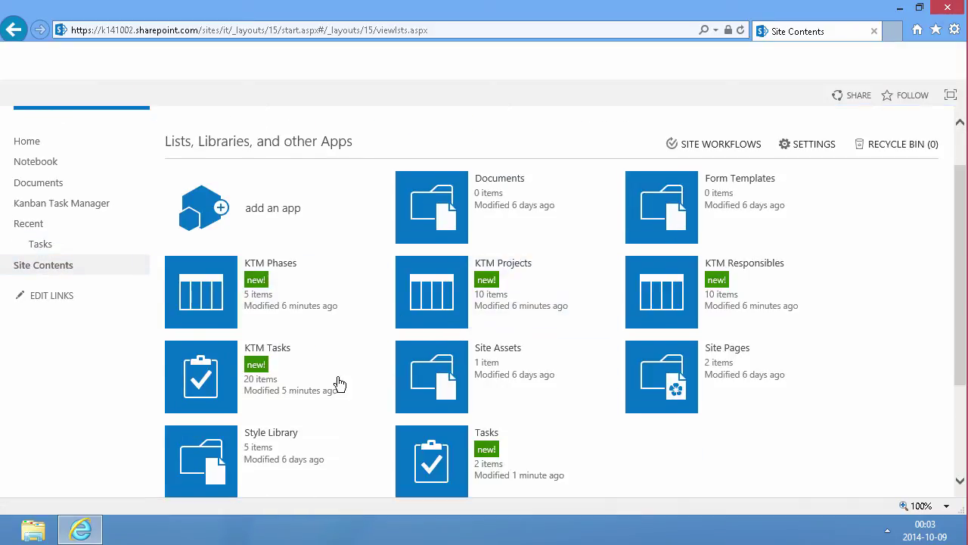
left_click(373, 351)
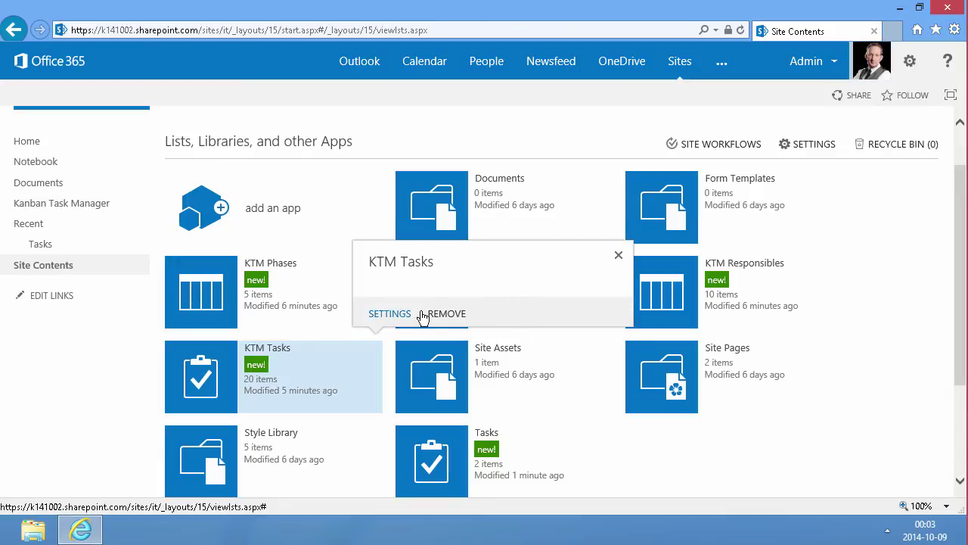
left_click(415, 315)
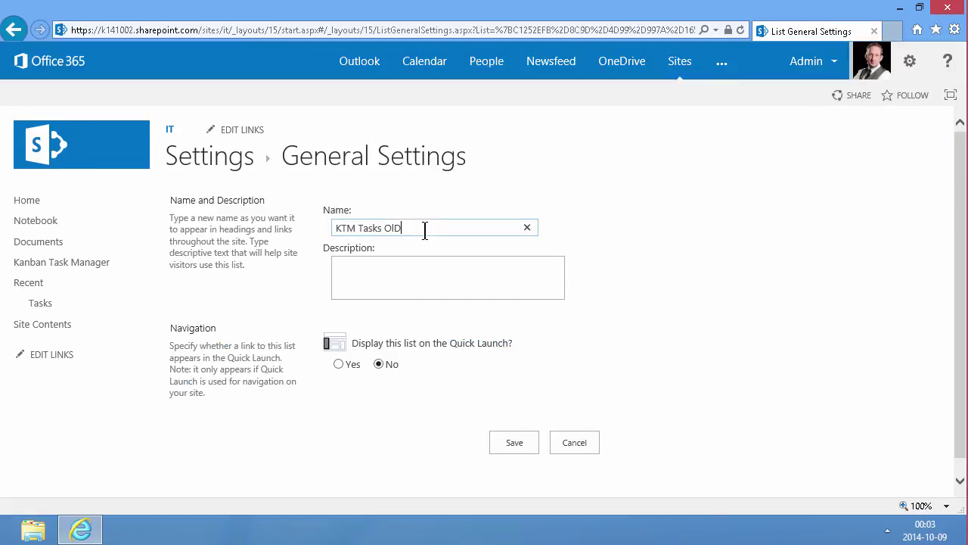
left_click(521, 447)
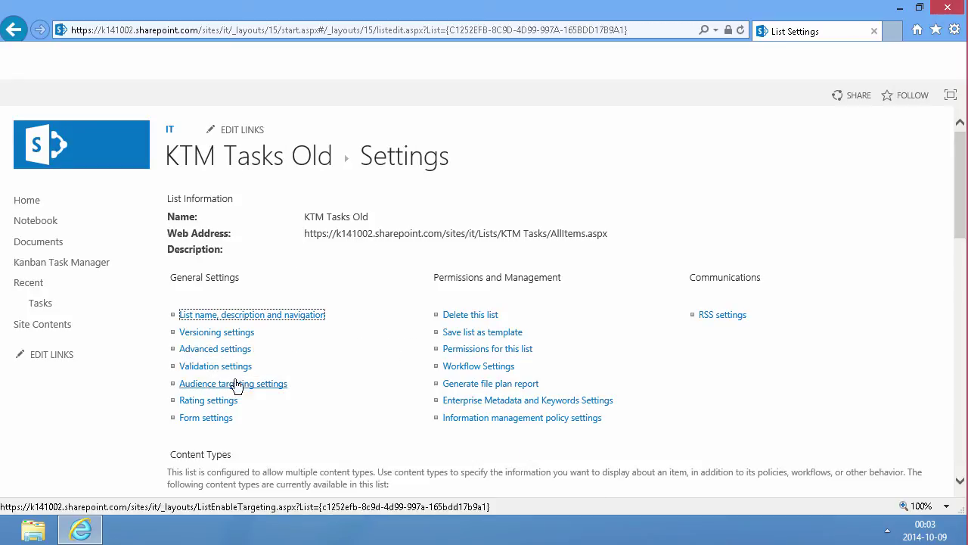
Step: Rename the Tasks list to 'KTM Tasks' and scroll its settings to the Columns section
left_click(36, 309)
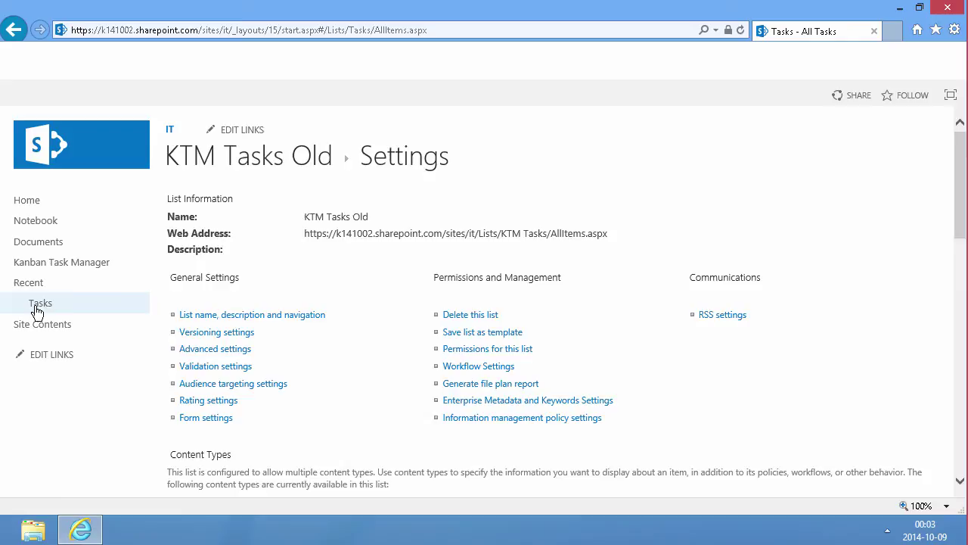
left_click(110, 95)
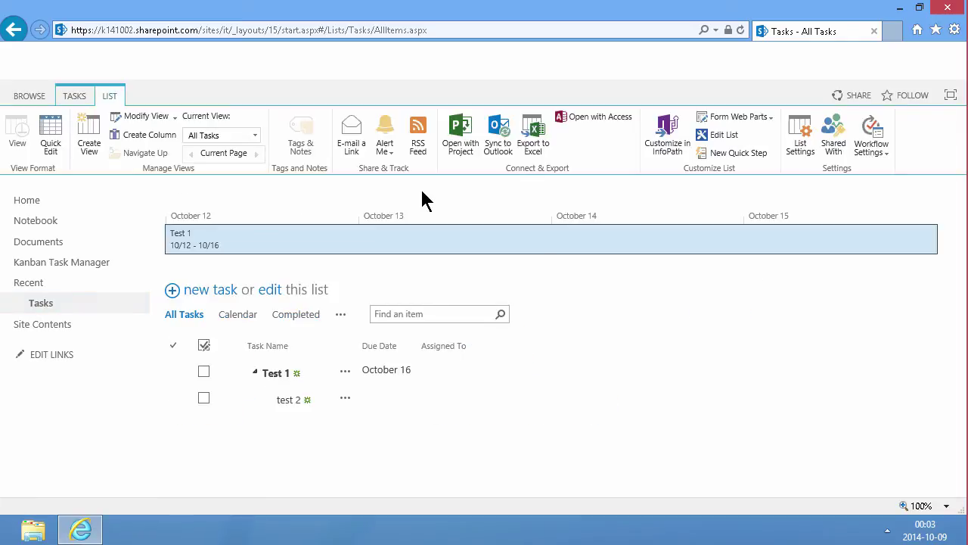
left_click(801, 140)
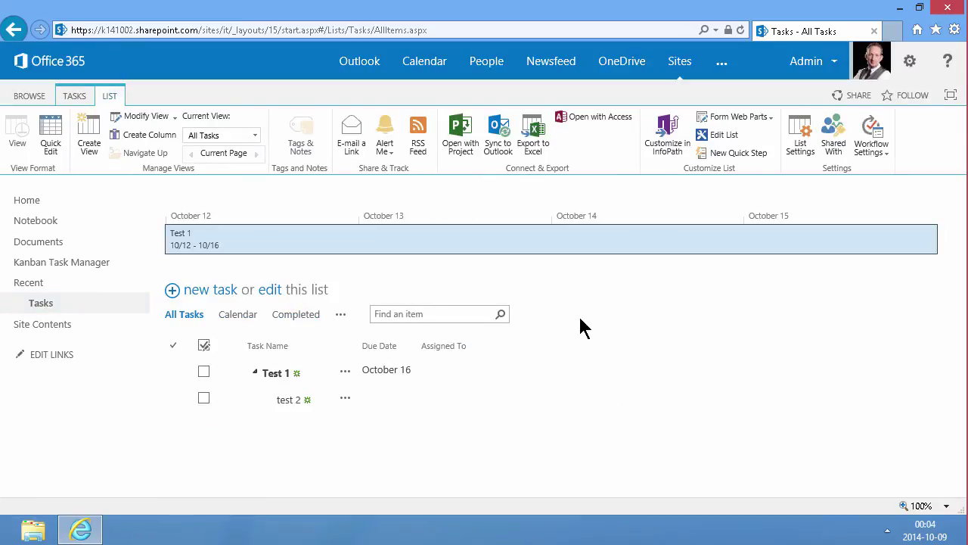
left_click(234, 315)
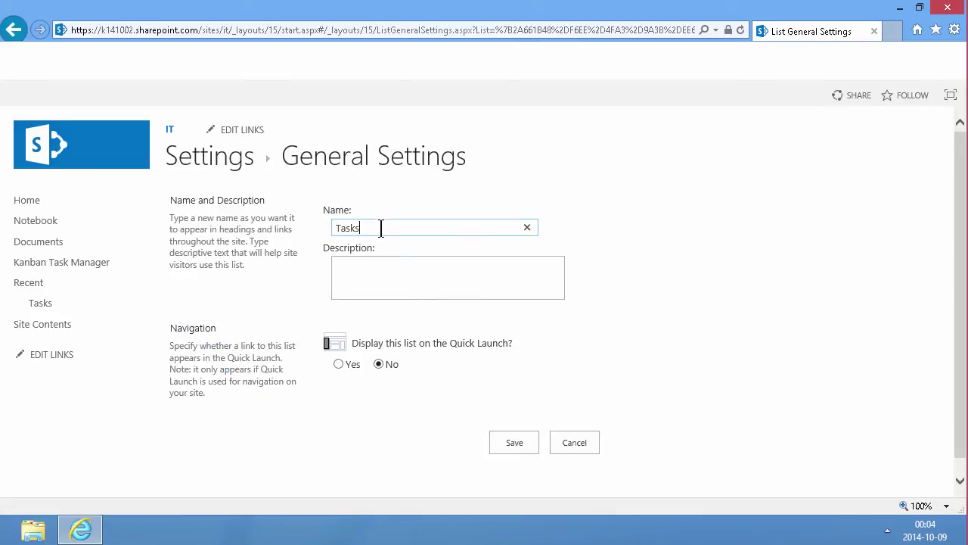
double_click(382, 228)
type("KTM")
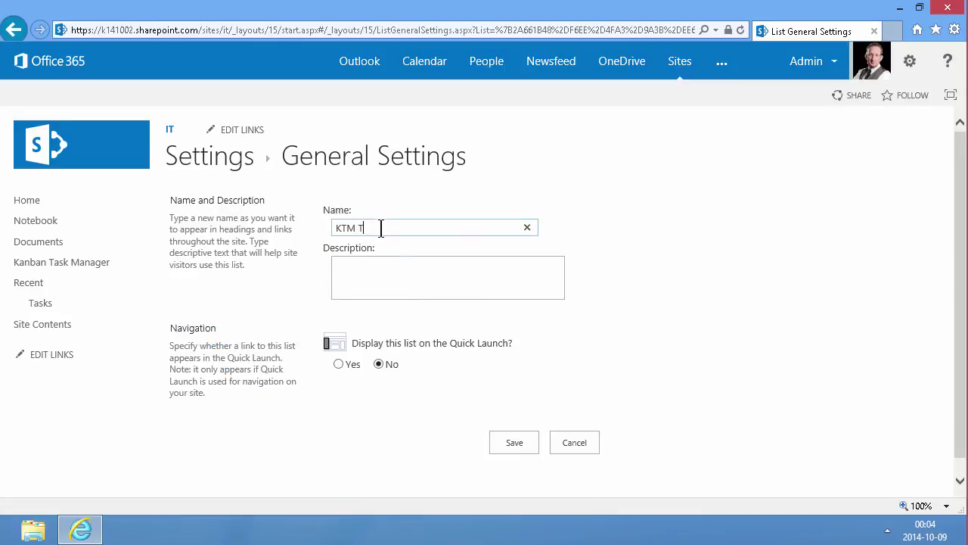
left_click(513, 443)
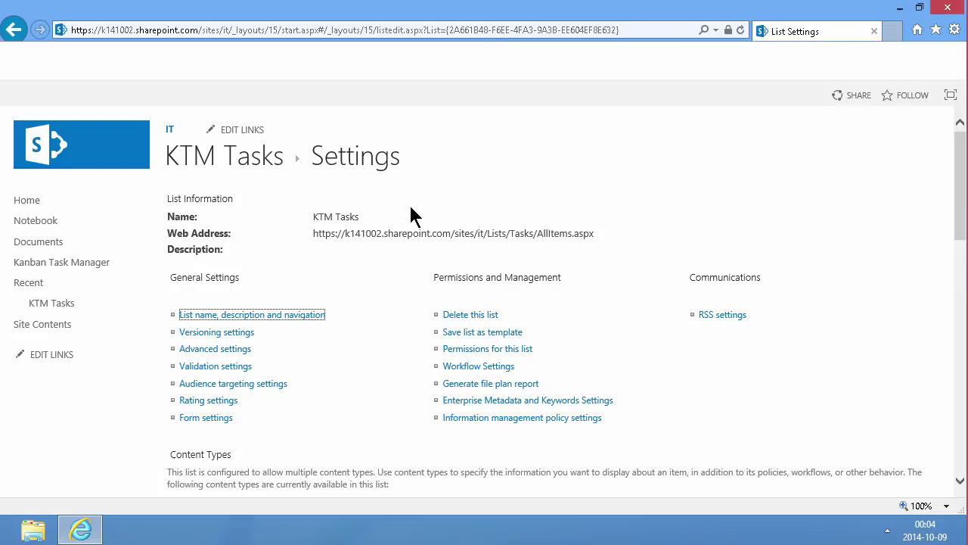
scroll(298, 318, "down", 3)
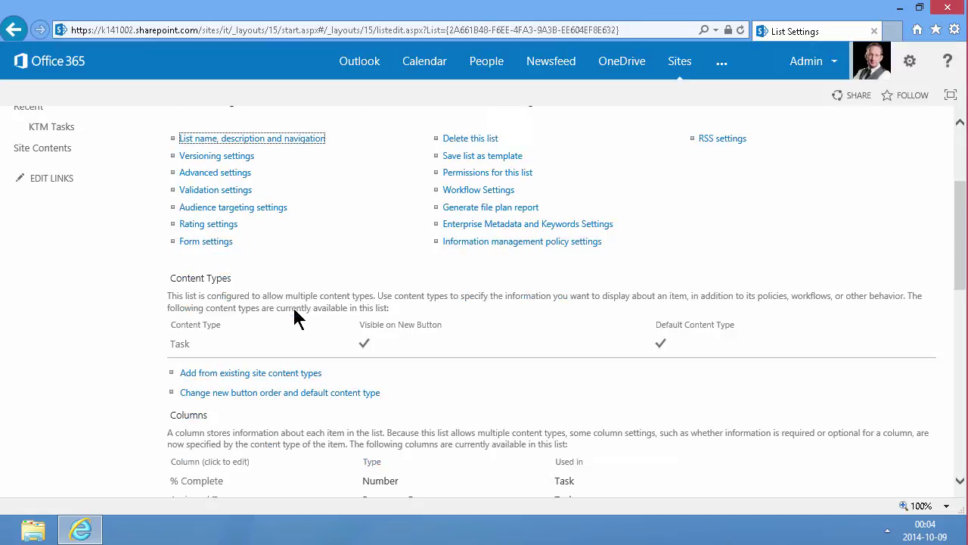
scroll(297, 318, "down", 7)
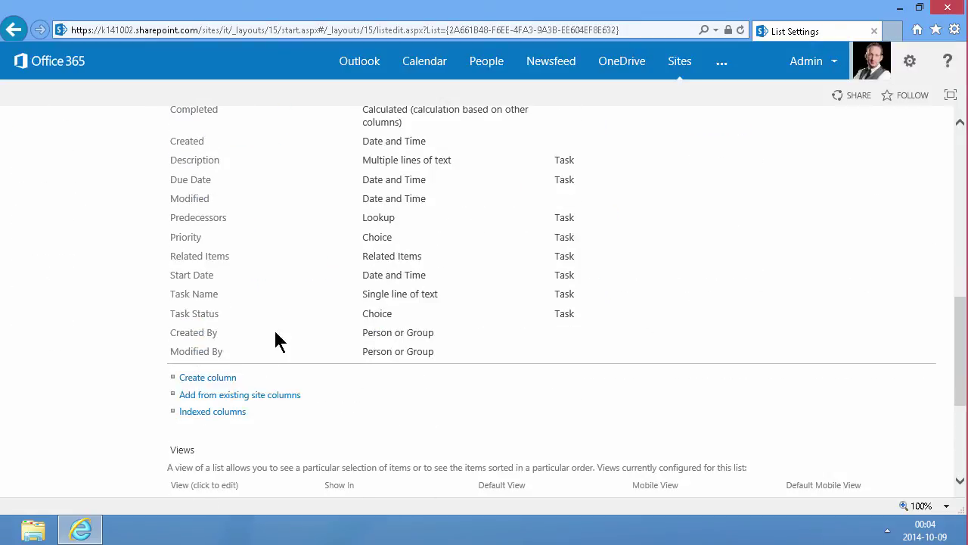
Step: Create a 'Phase' lookup column that gets its values from the KTM Phases list
left_click(215, 383)
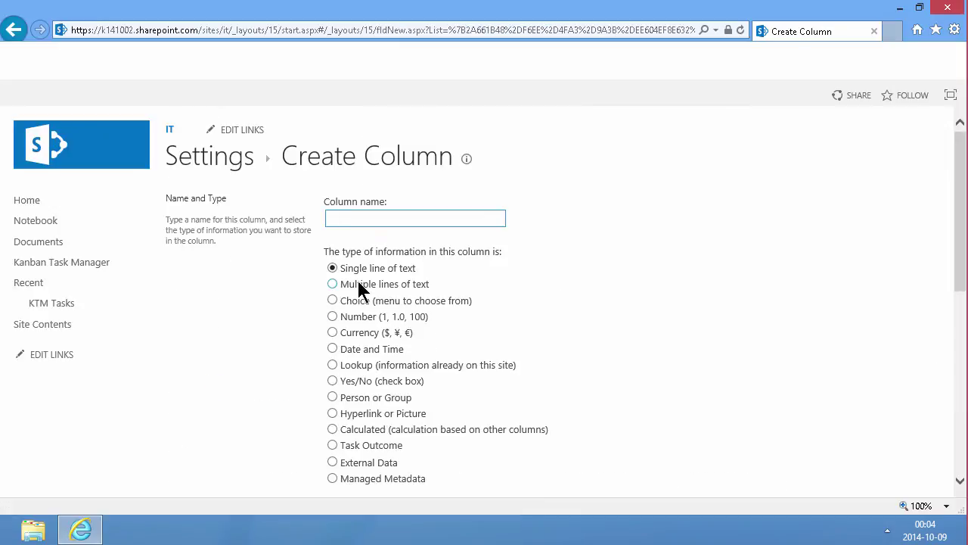
type("Phase")
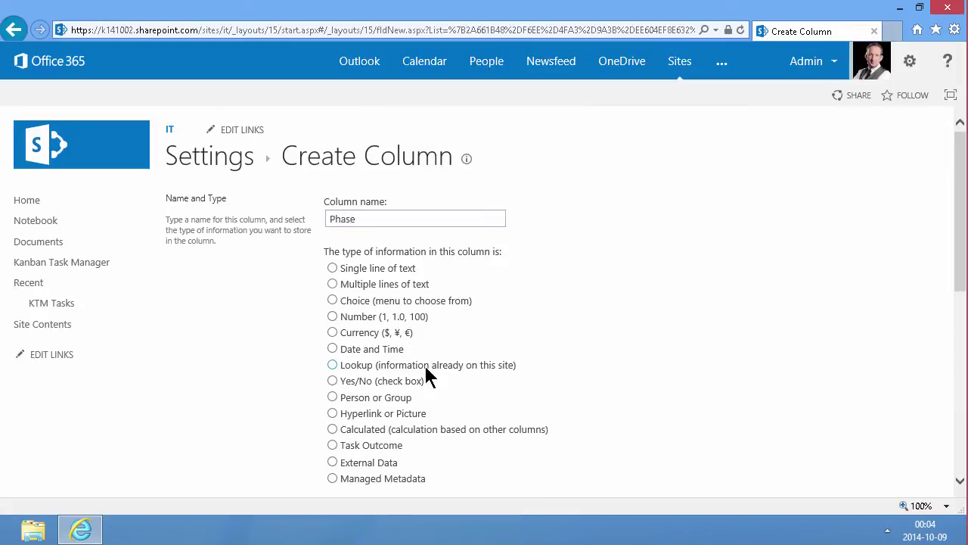
left_click(427, 368)
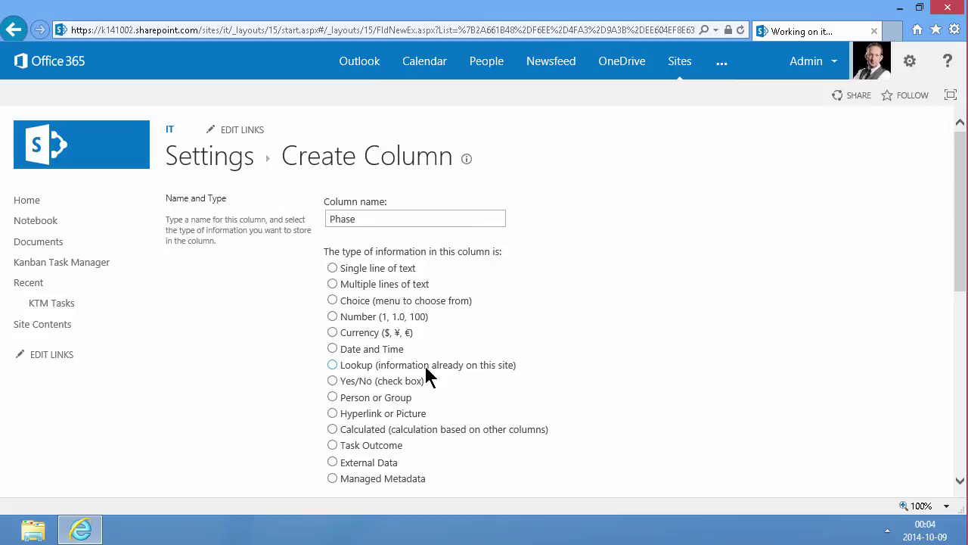
scroll(644, 365, "down", 5)
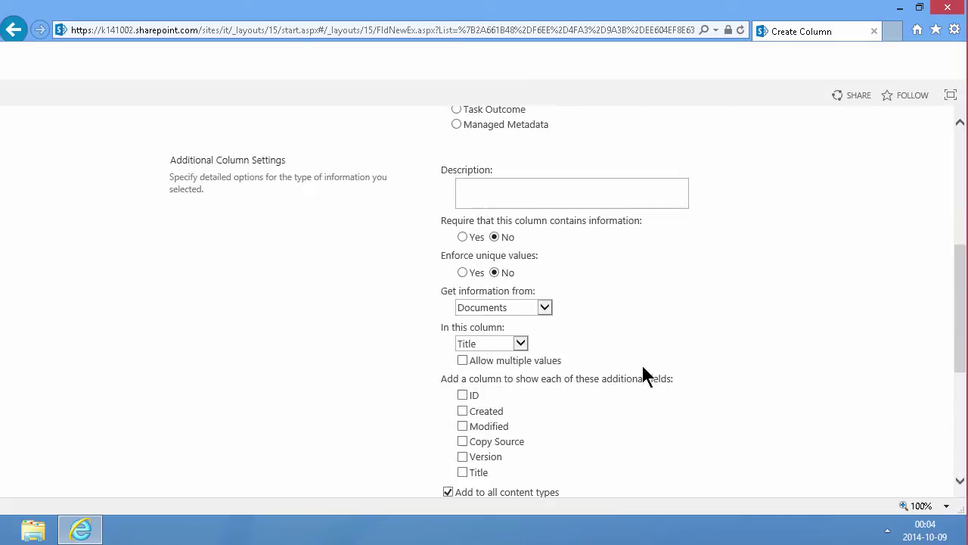
left_click(534, 233)
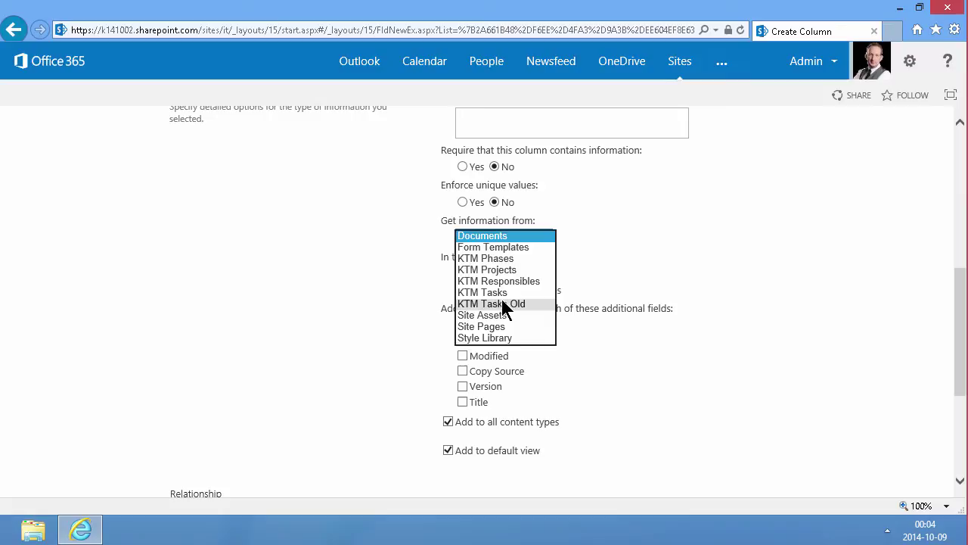
left_click(500, 258)
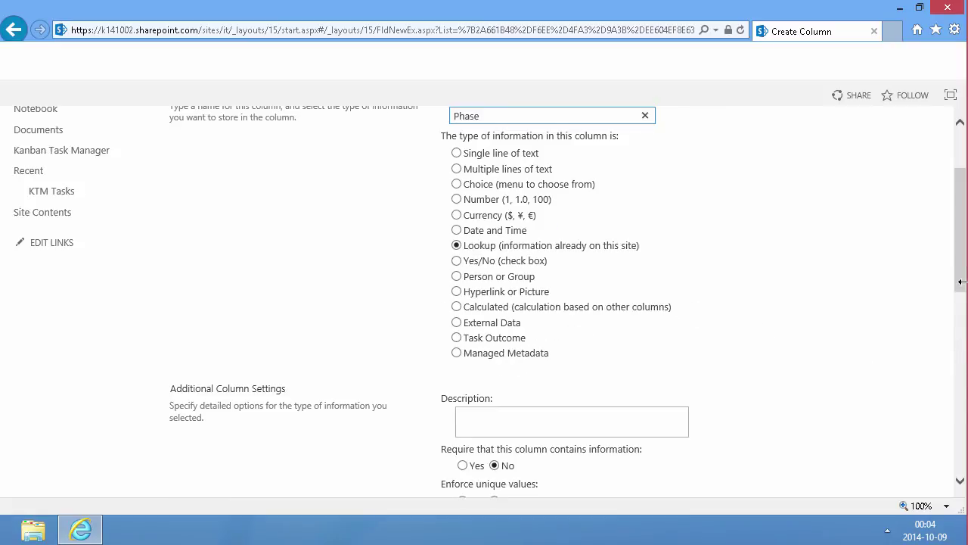
left_click_drag(963, 281, 961, 473)
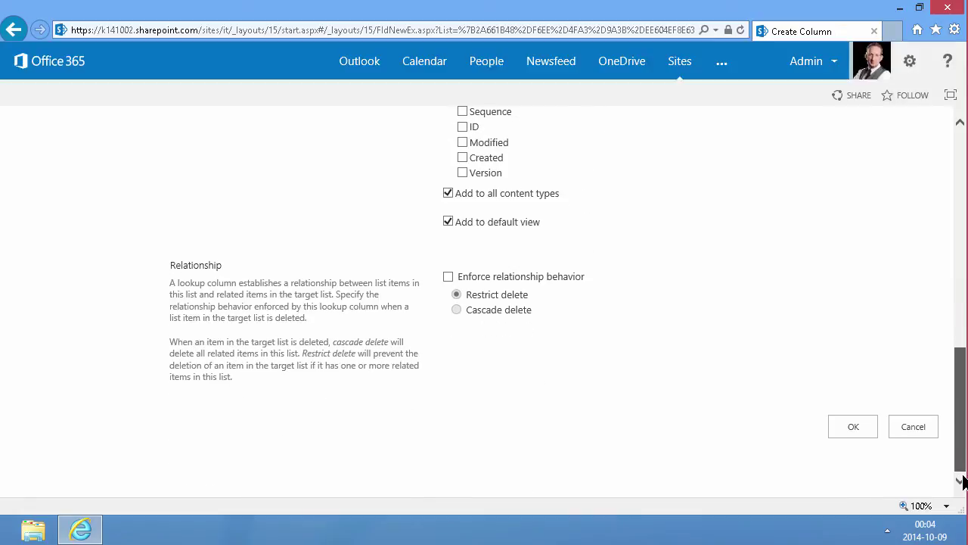
left_click(861, 437)
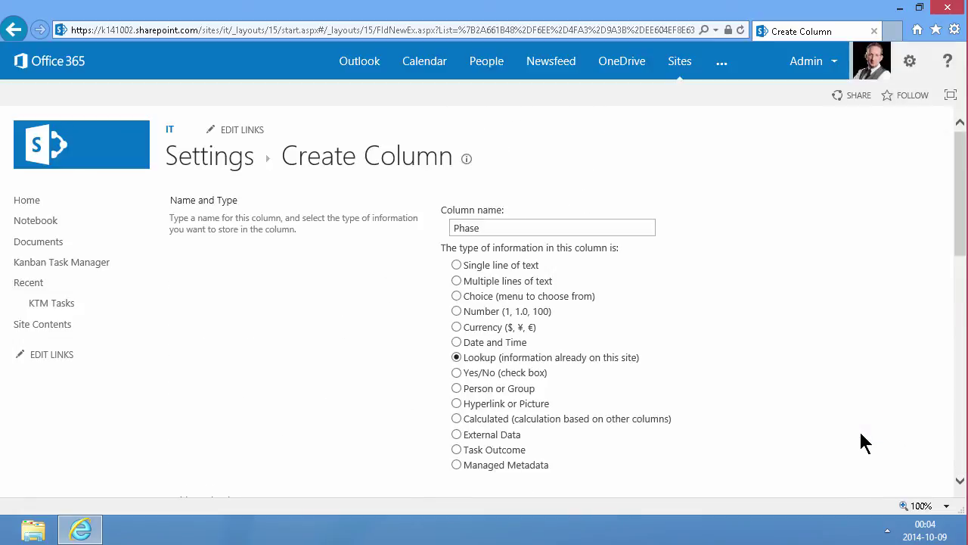
scroll(257, 354, "down", 9)
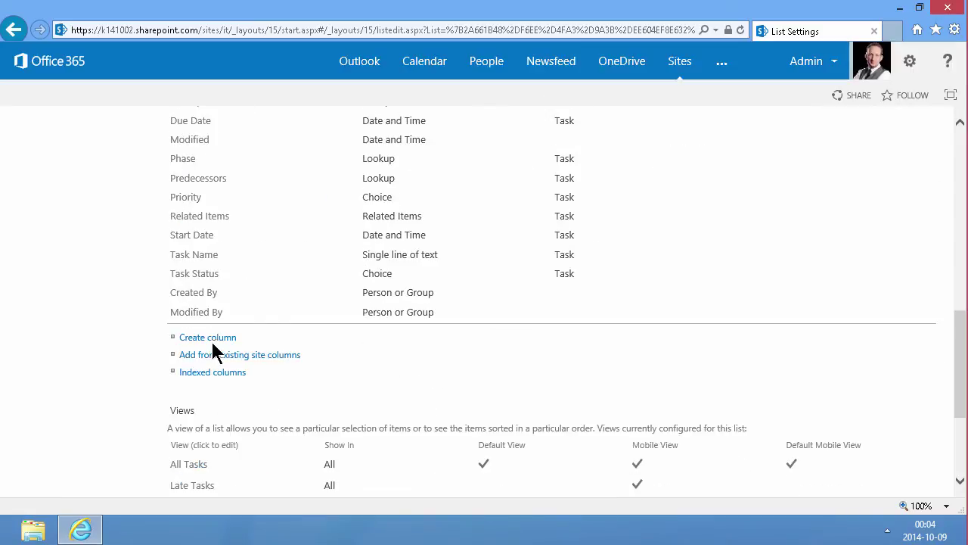
Step: Create a 'Responsible' lookup column that gets its values from the KTM Responsibles list
left_click(214, 338)
left_click(383, 219)
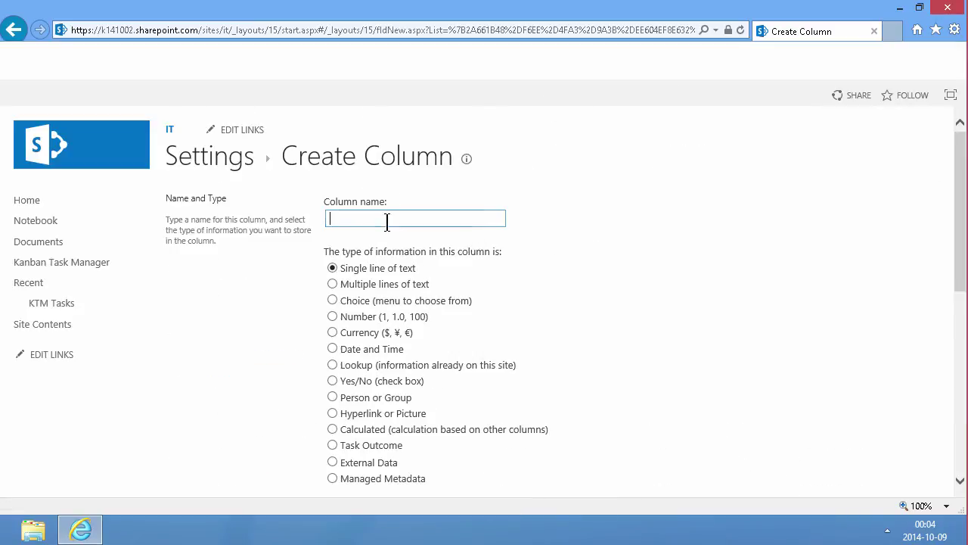
type("Respons")
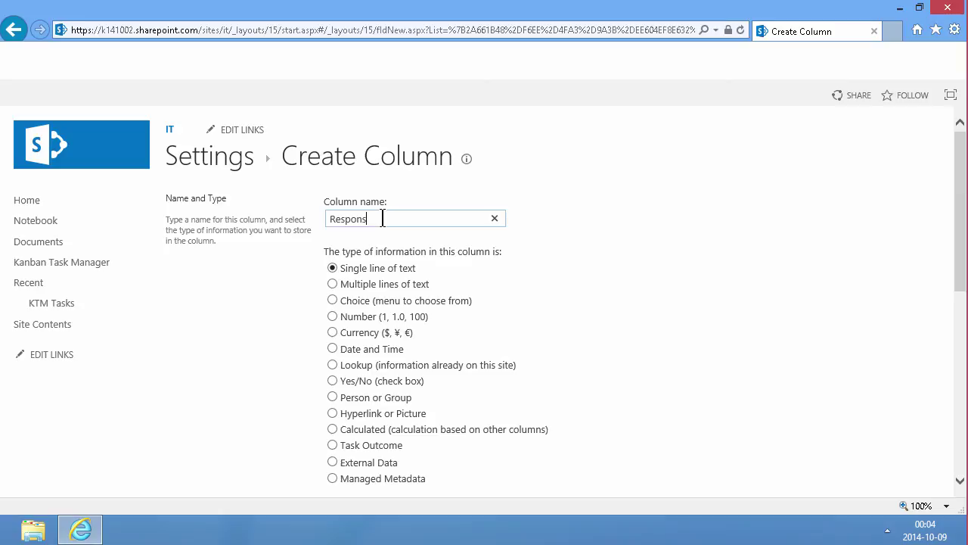
type("ible")
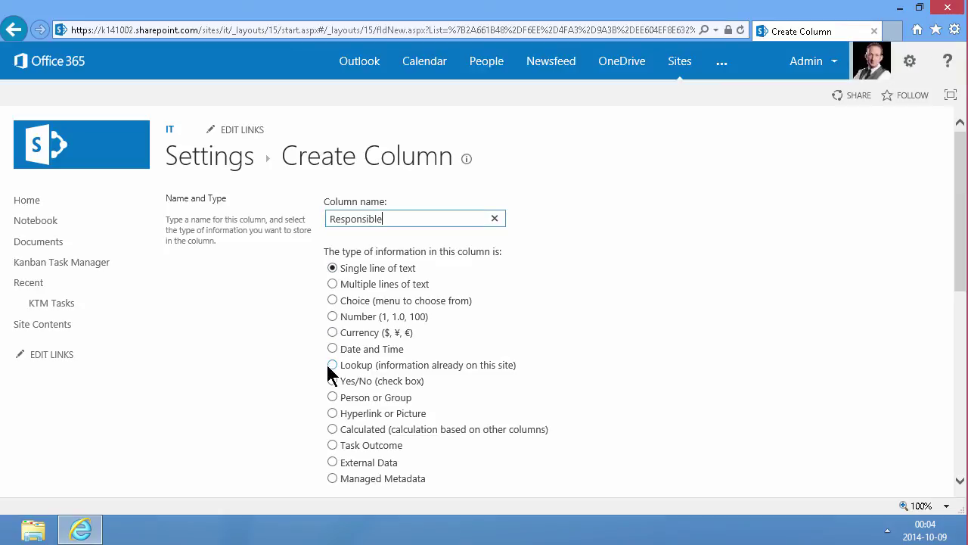
left_click(332, 365)
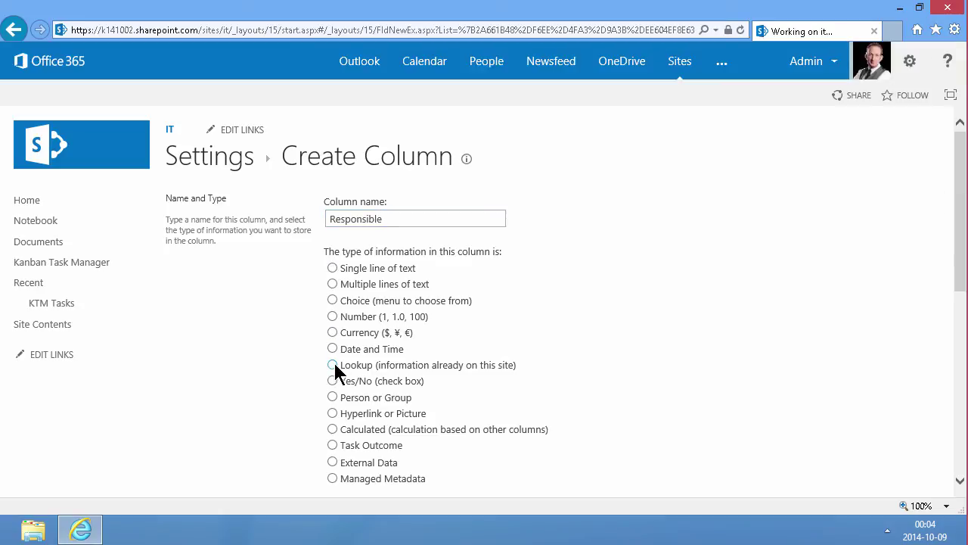
scroll(661, 376, "down", 4)
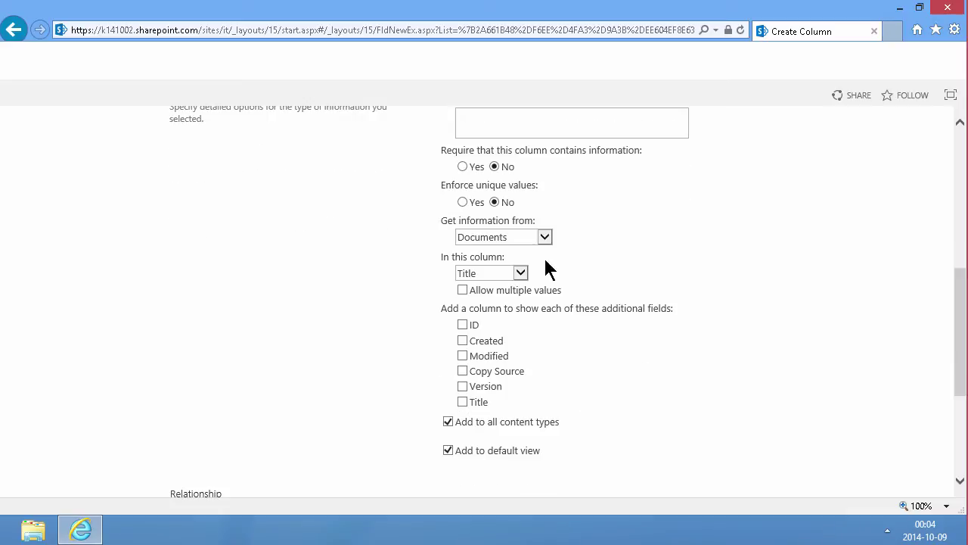
left_click(524, 237)
left_click(524, 237)
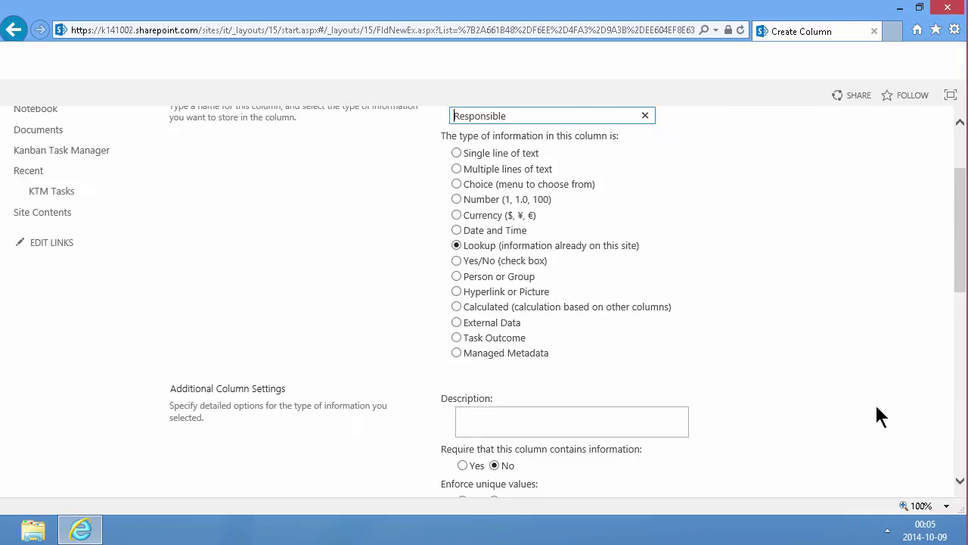
scroll(875, 404, "down", 5)
scroll(685, 438, "down", 3)
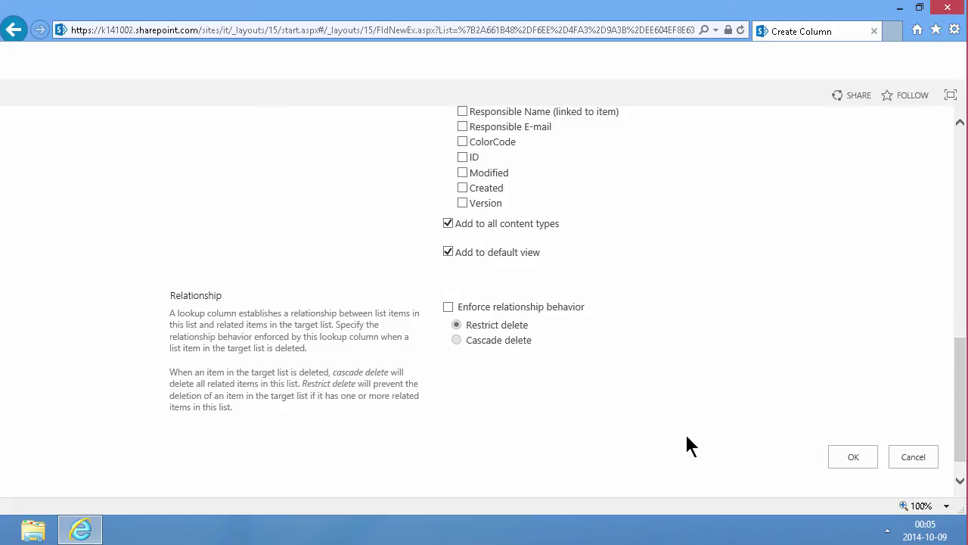
left_click(842, 457)
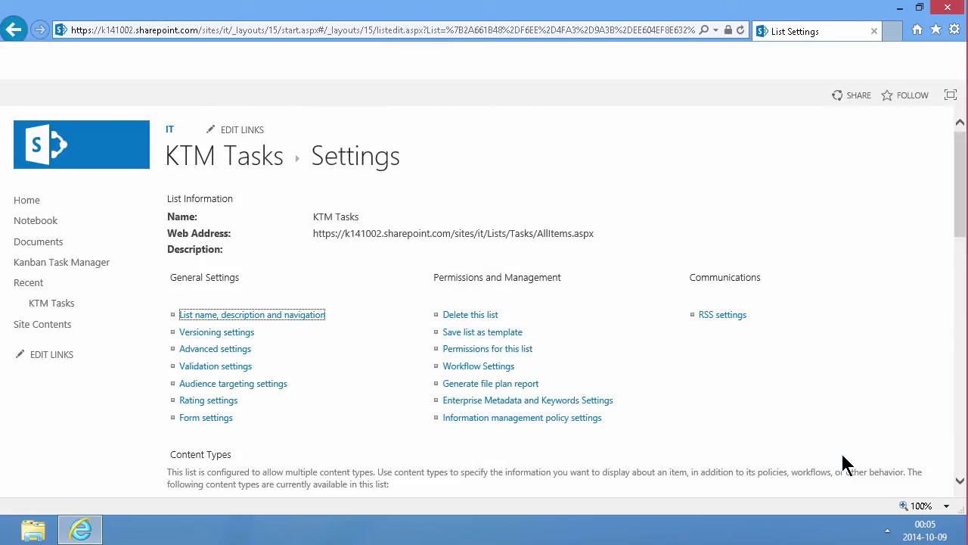
scroll(352, 376, "down", 5)
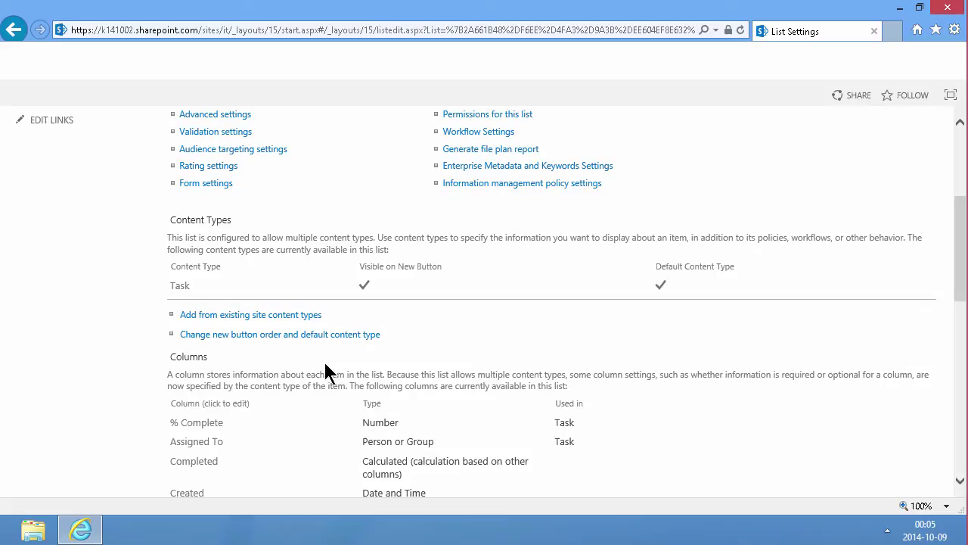
scroll(297, 374, "down", 4)
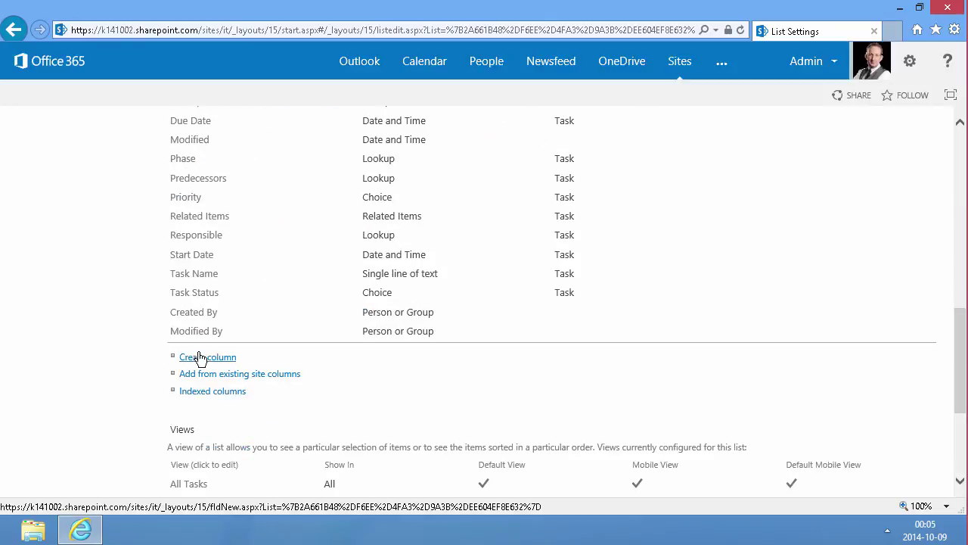
Step: Create a 'Project' lookup column that gets its values from the KTM Projects list
left_click(208, 358)
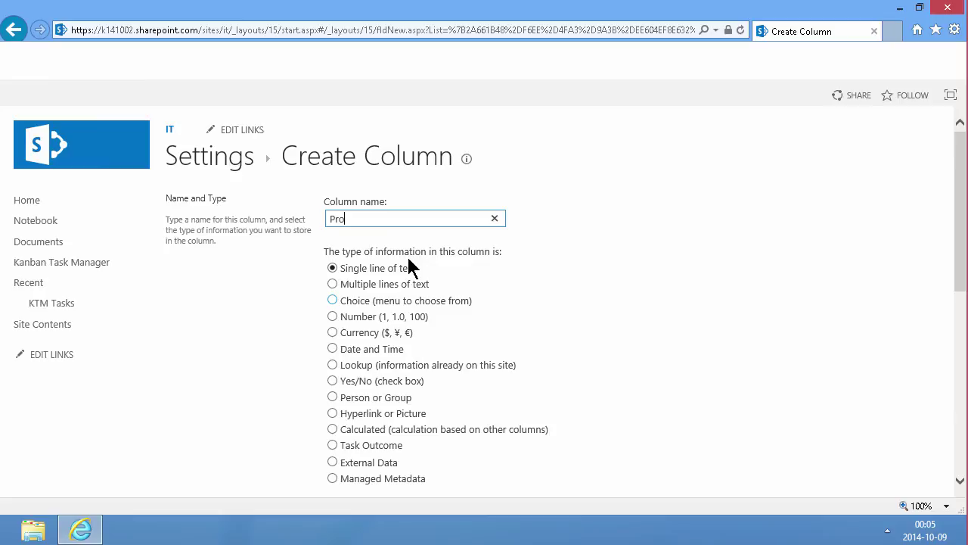
type("Project")
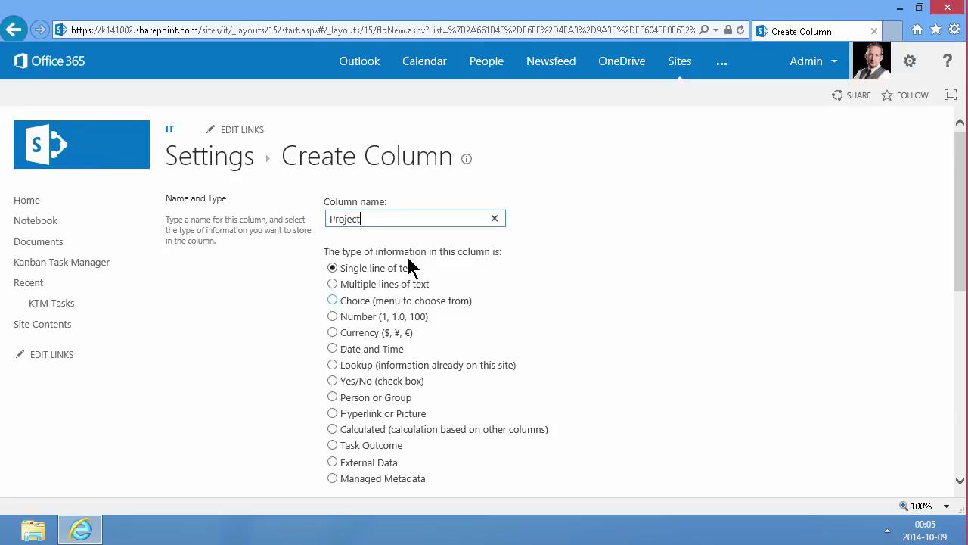
left_click(333, 365)
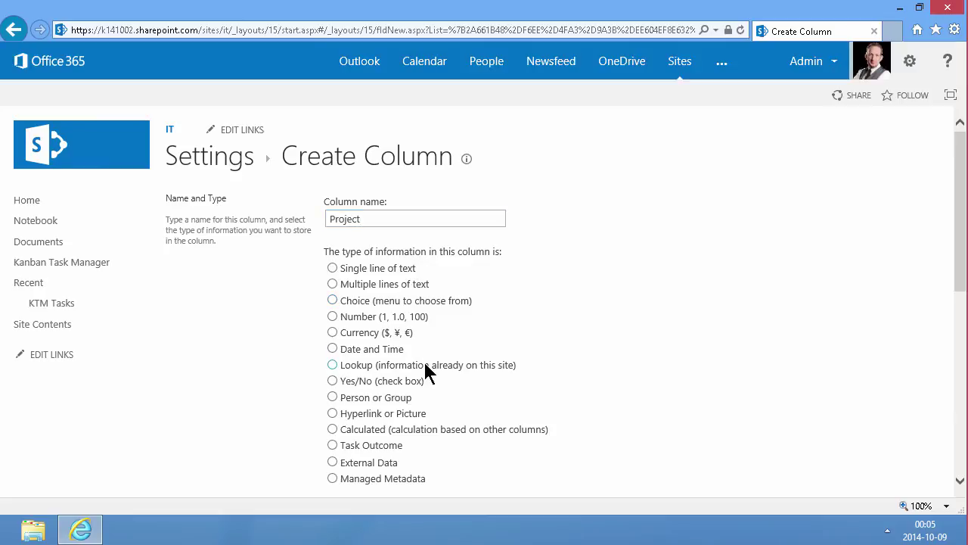
scroll(580, 333, "down", 5)
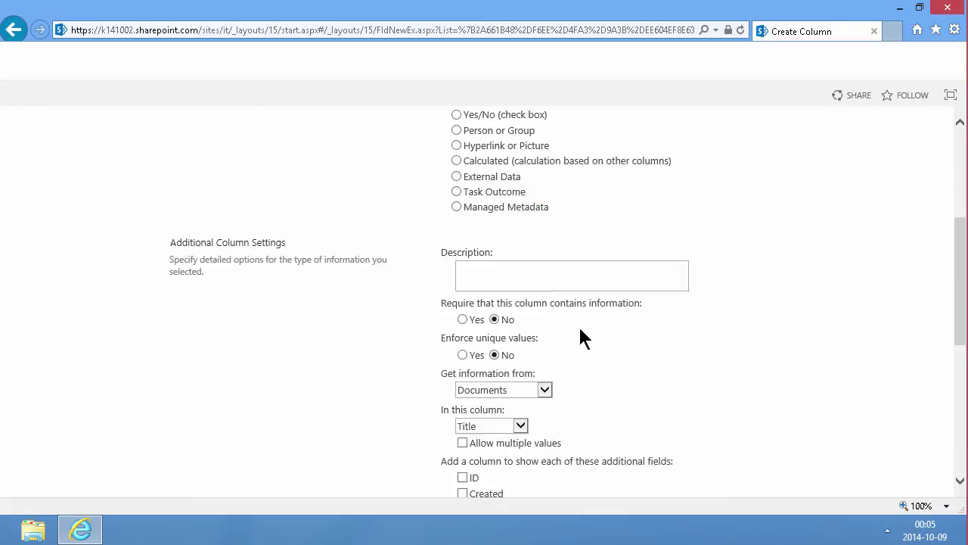
scroll(587, 351, "down", 1)
left_click(515, 238)
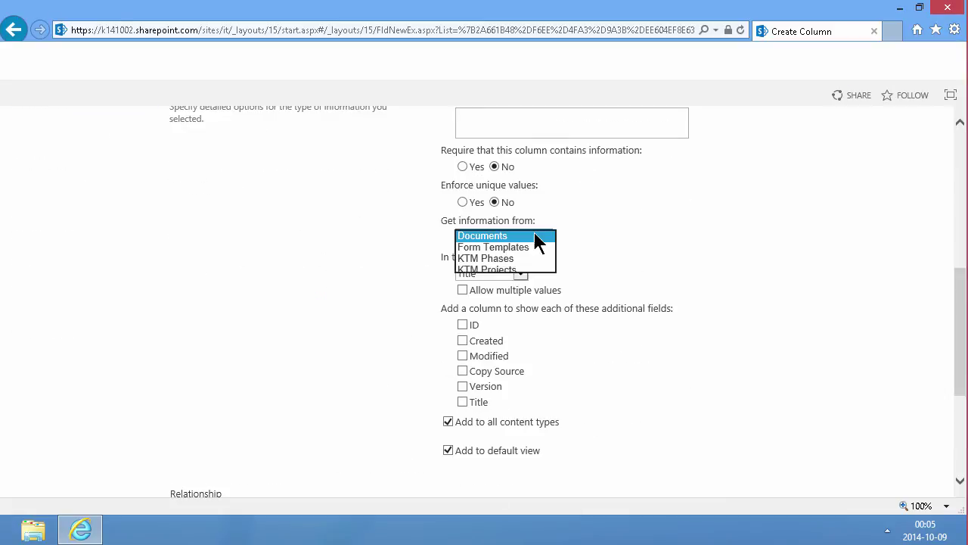
left_click(499, 270)
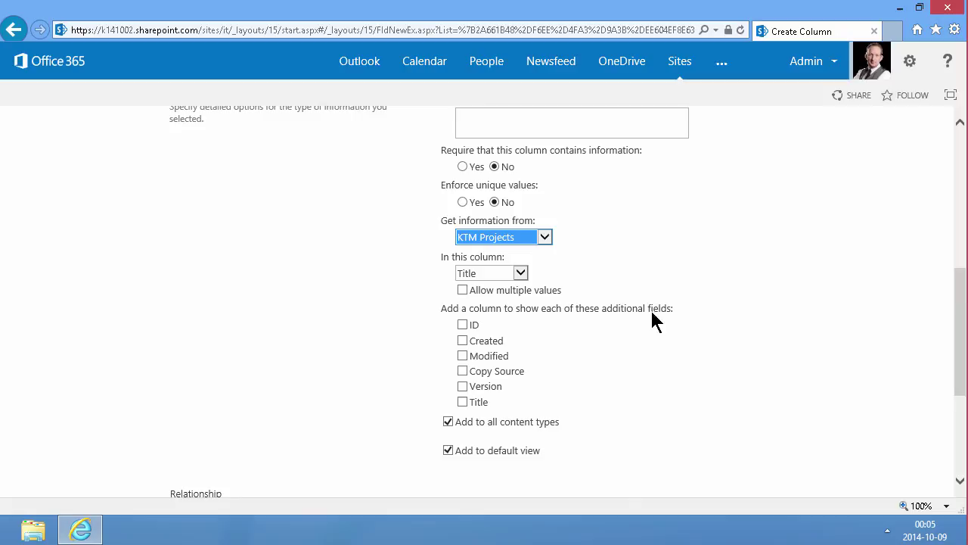
scroll(658, 325, "down", 1)
scroll(708, 408, "down", 8)
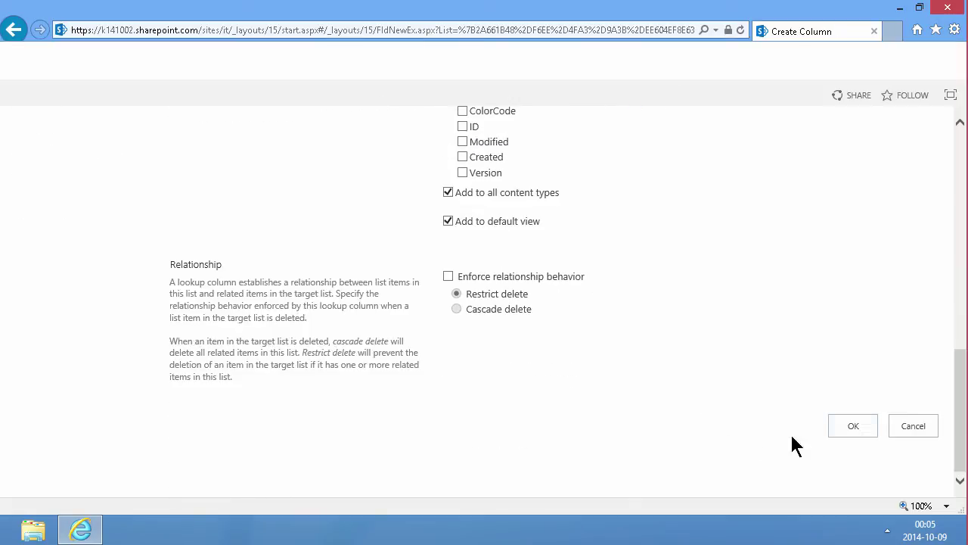
left_click(840, 436)
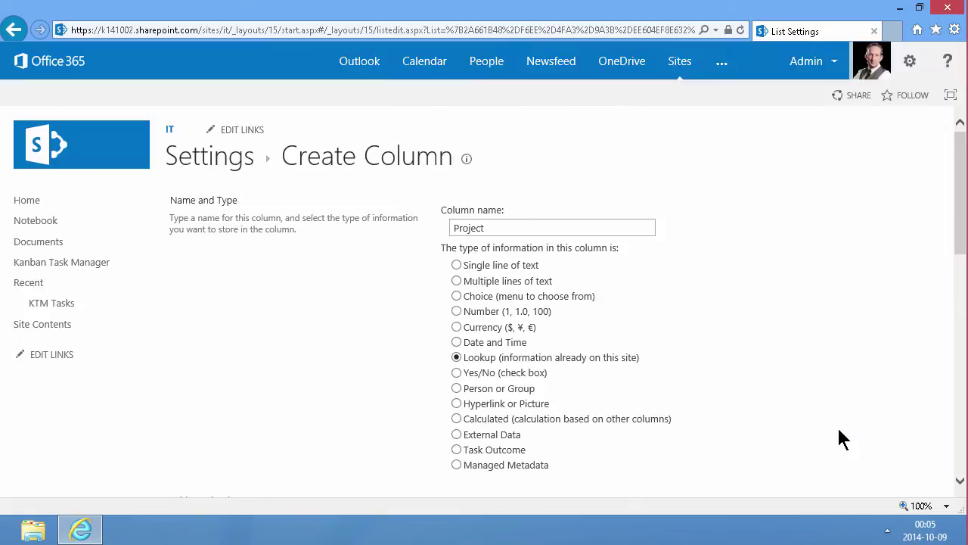
scroll(364, 404, "down", 8)
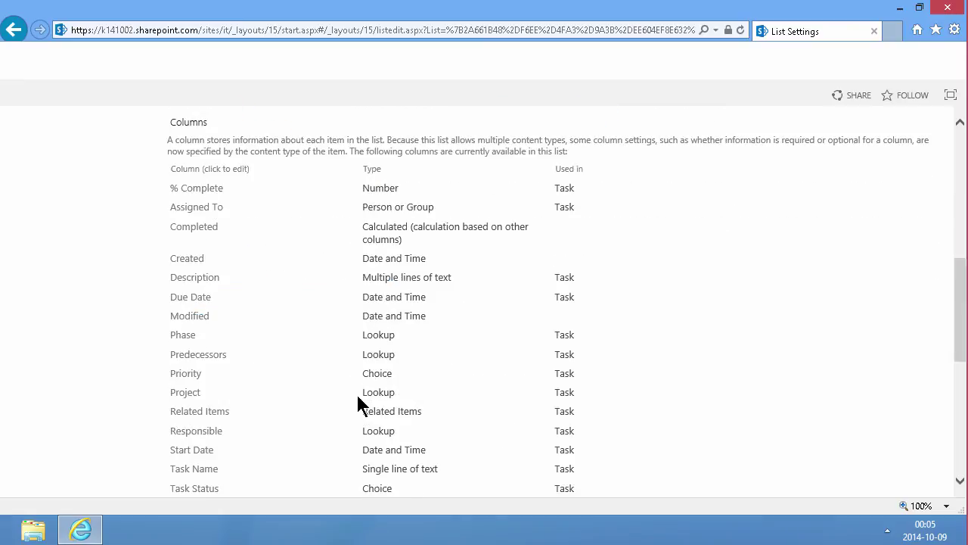
scroll(357, 404, "down", 1)
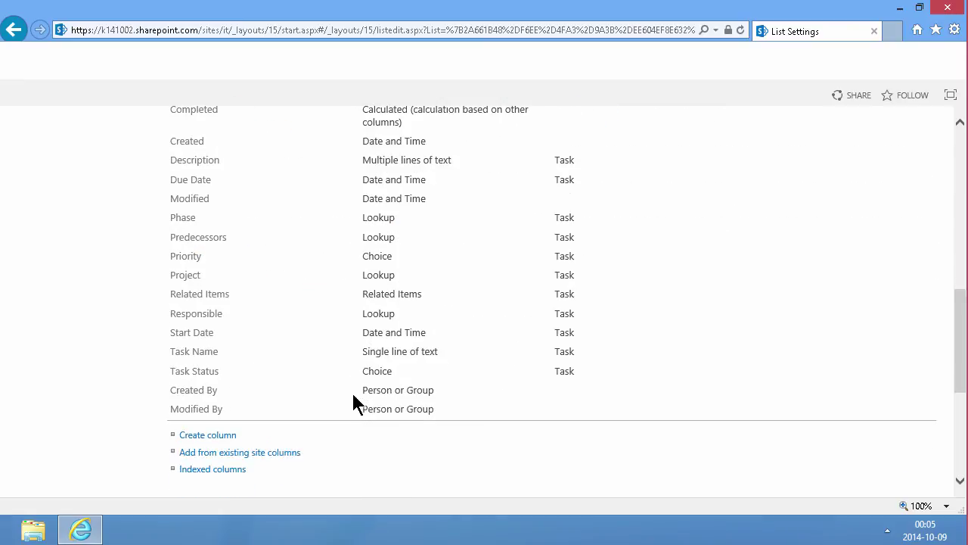
Step: Create a 'Sequence' column of type Number in KTM Tasks
left_click(208, 436)
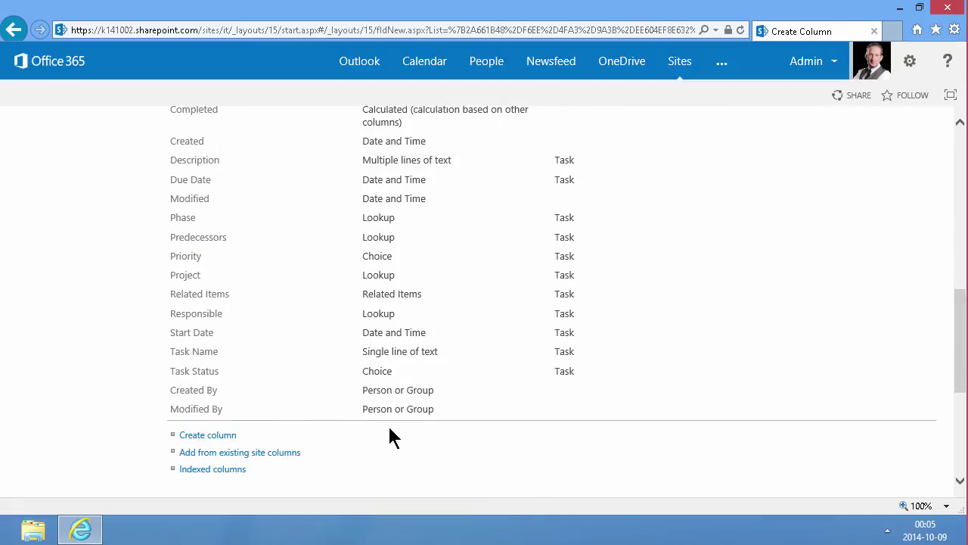
type("Sequence")
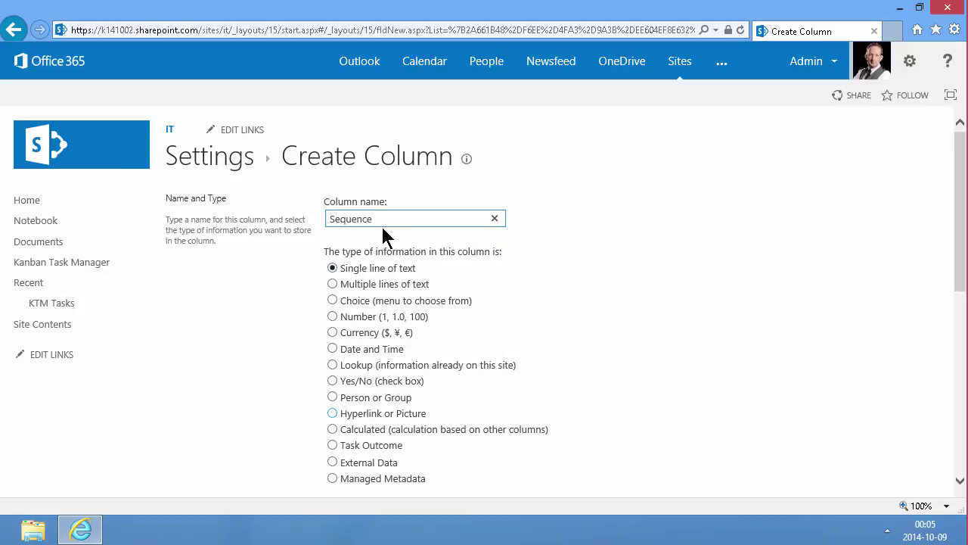
left_click(333, 316)
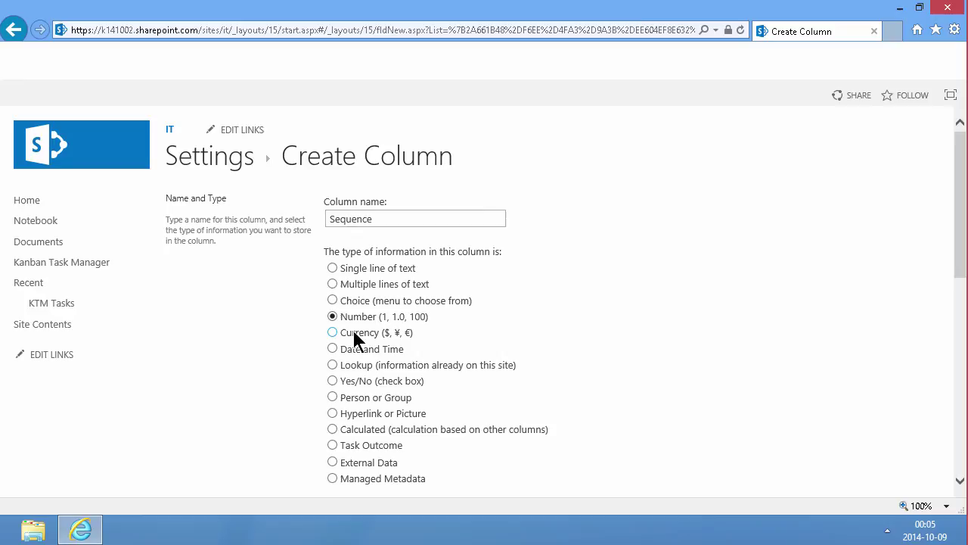
scroll(550, 339, "down", 7)
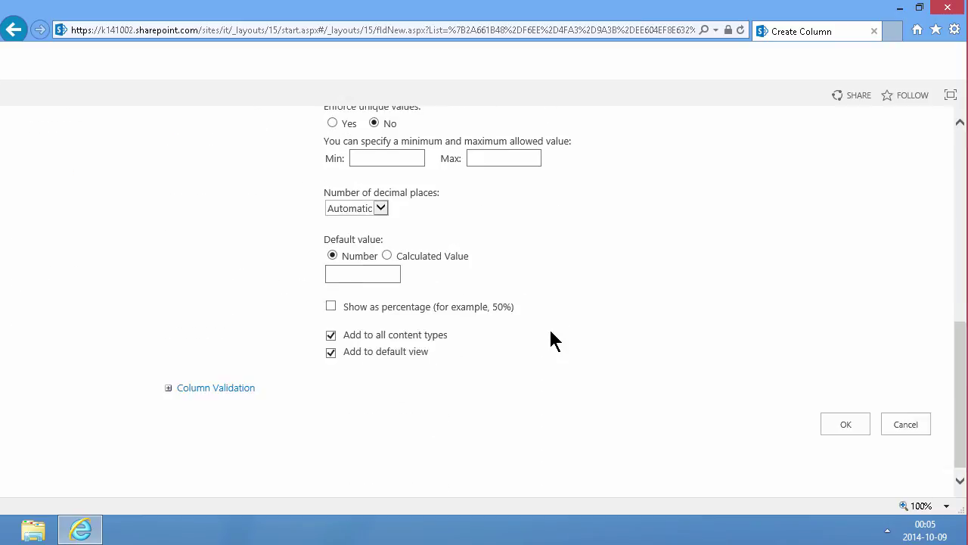
left_click(830, 415)
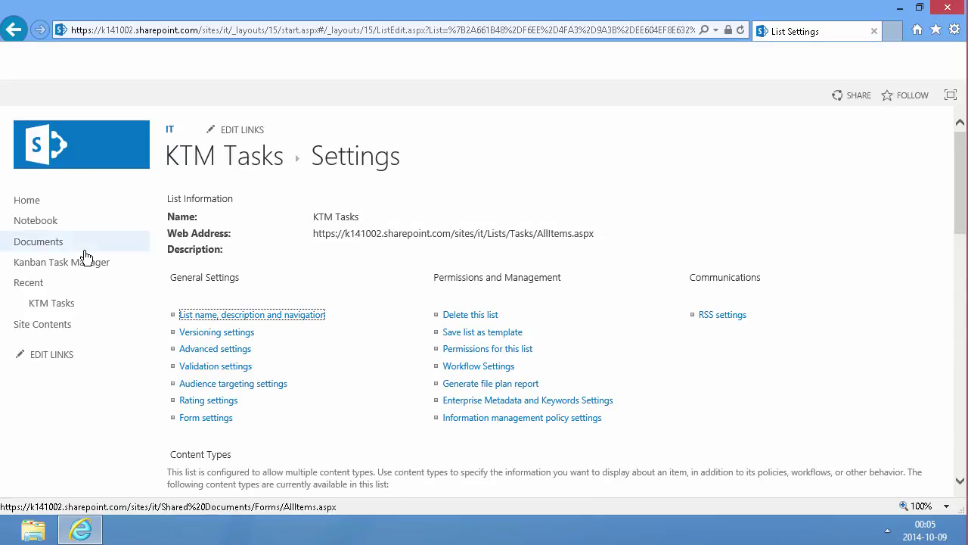
Step: Open the Kanban Task Manager board and look over its two test tasks
left_click(42, 263)
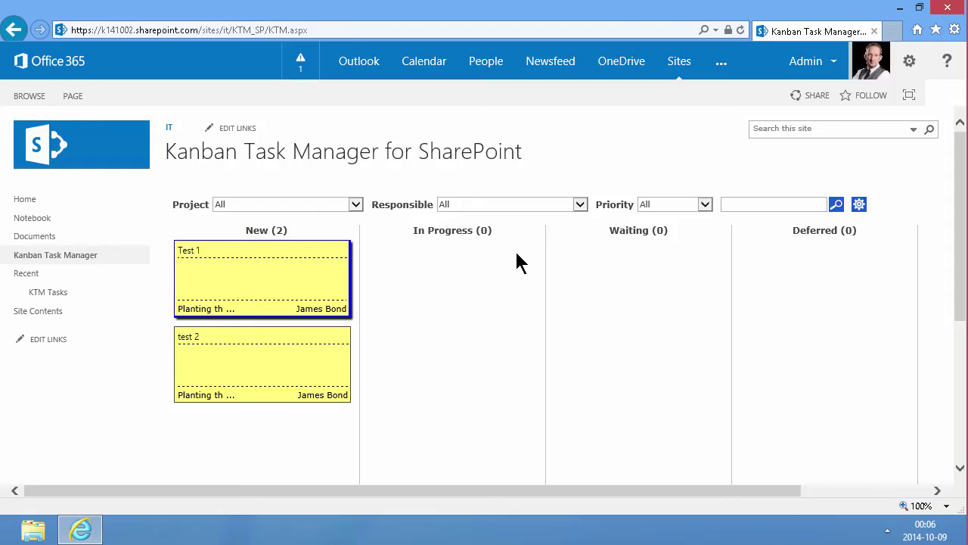
mouse_move(234, 341)
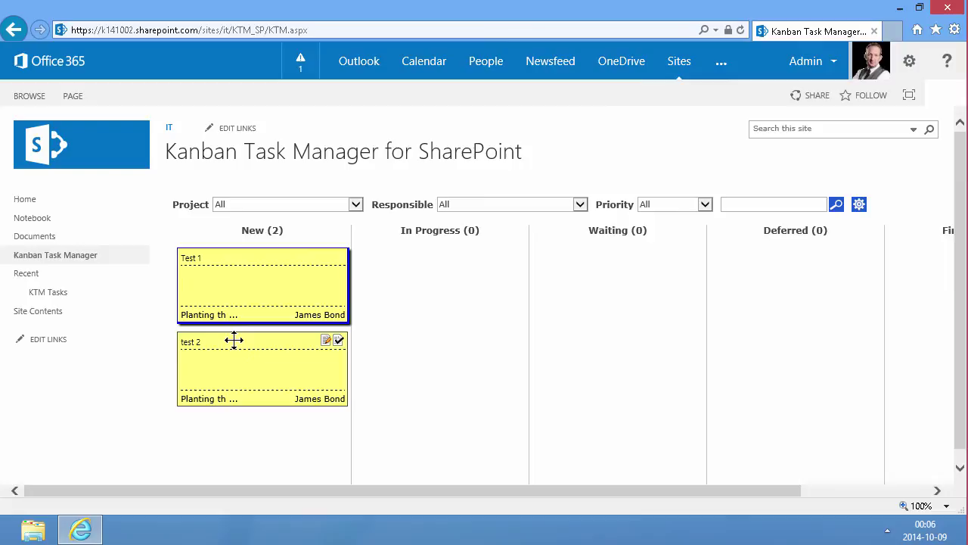
mouse_move(247, 275)
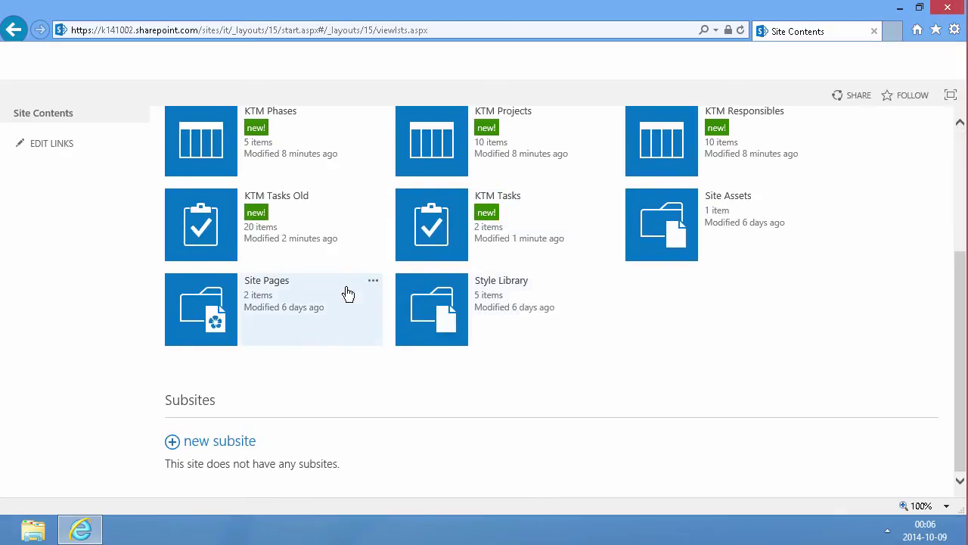
mouse_move(316, 212)
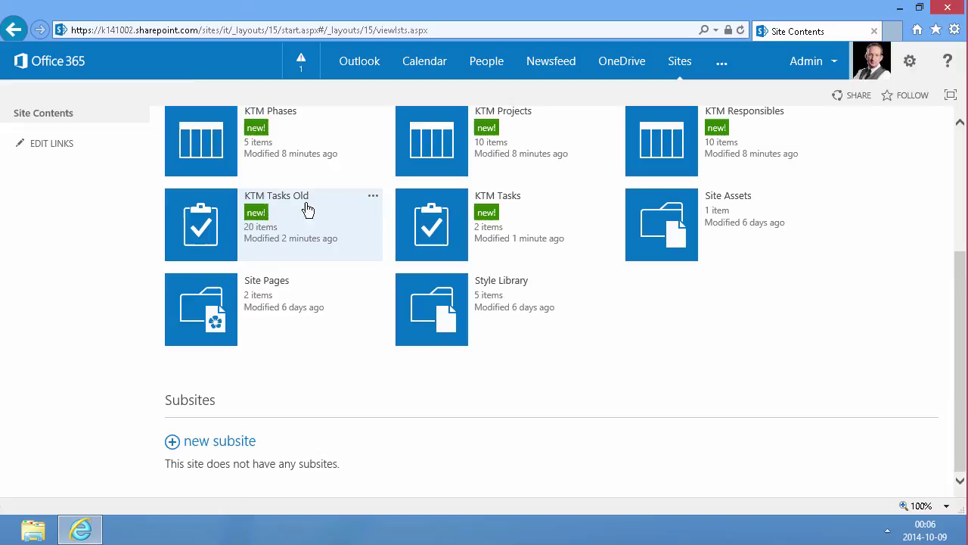
scroll(287, 265, "up", 2)
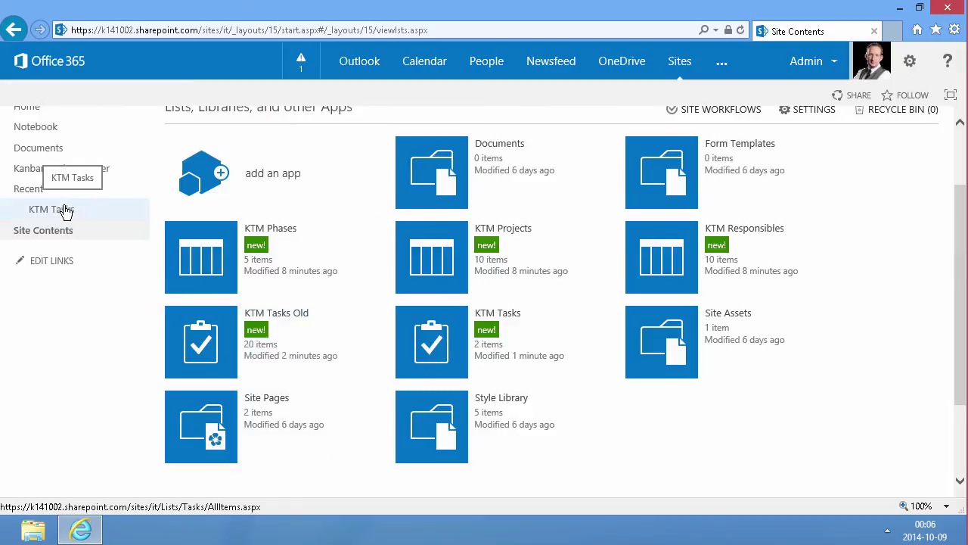
scroll(303, 331, "down", 2)
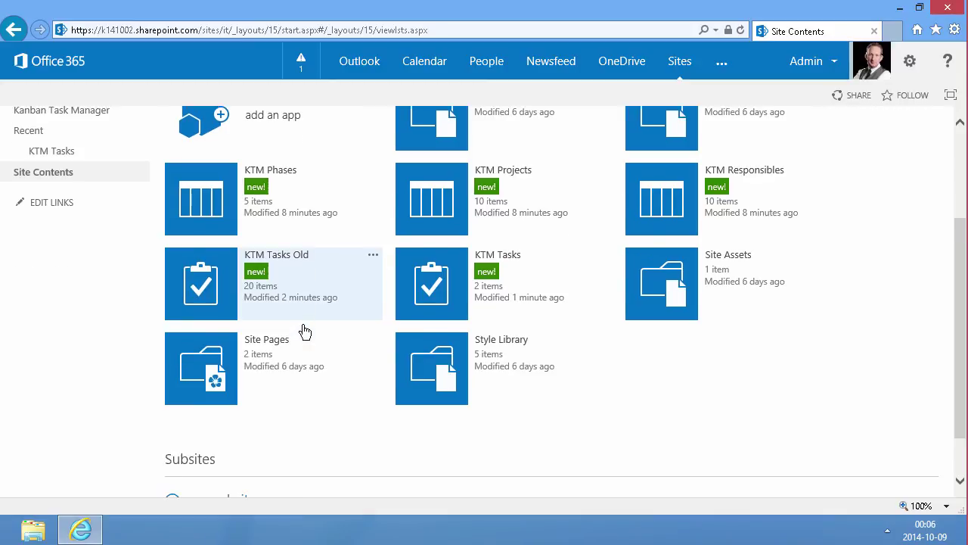
scroll(305, 332, "up", 2)
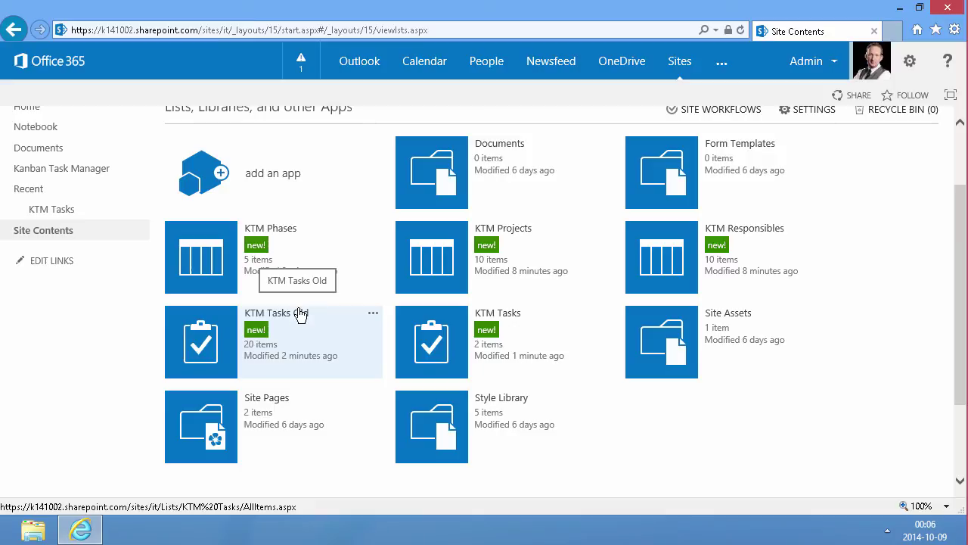
Step: Launch Access 2013 from a Start search for 'ac' and create blank desktop database Database1
left_click(317, 534)
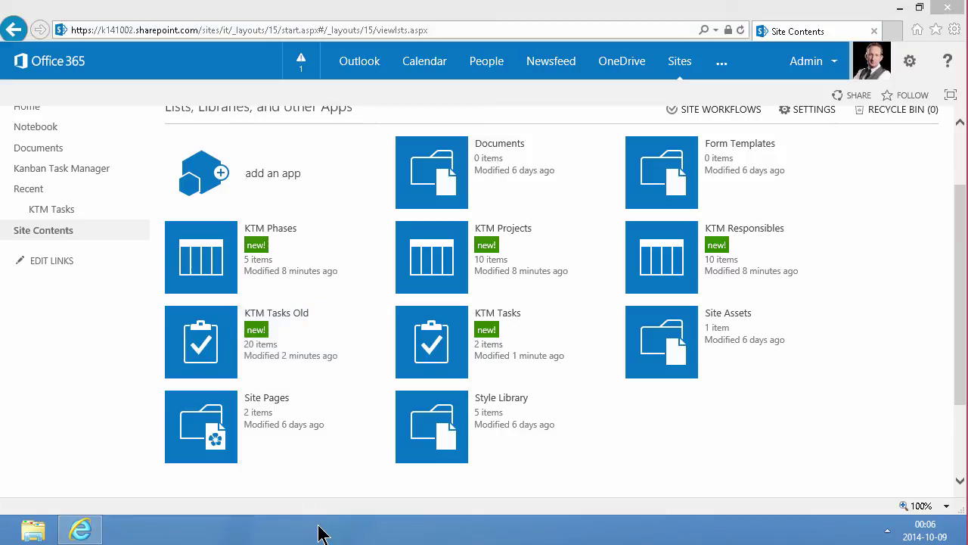
key("super")
type("ac")
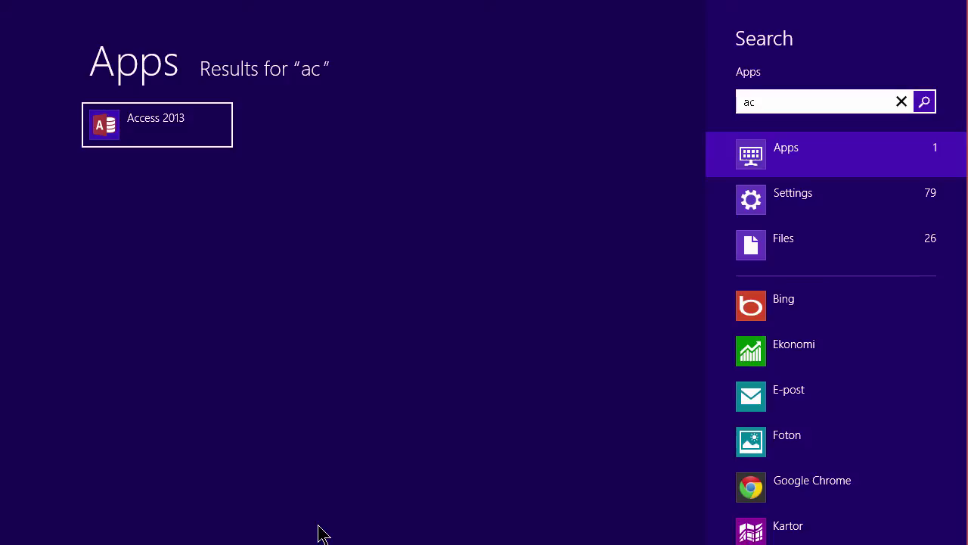
key("Return")
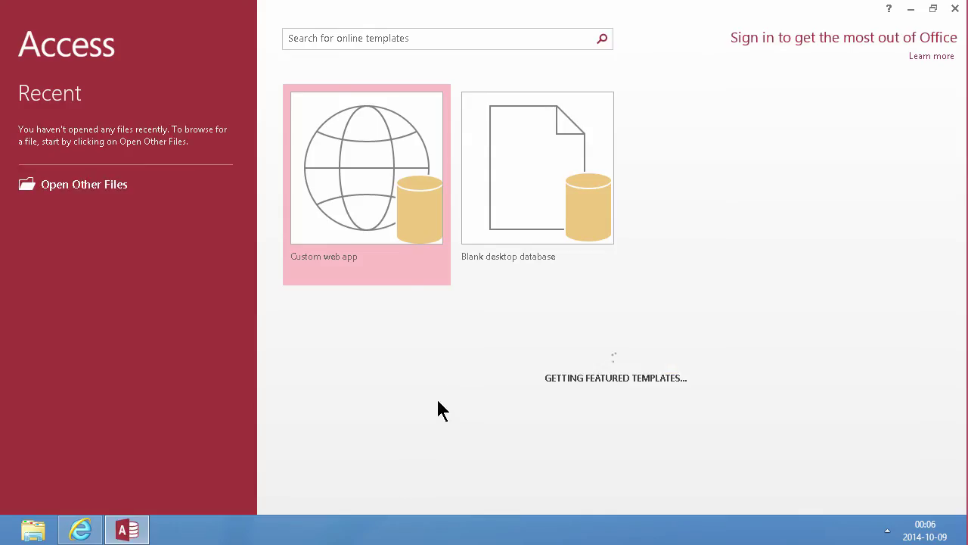
left_click(513, 196)
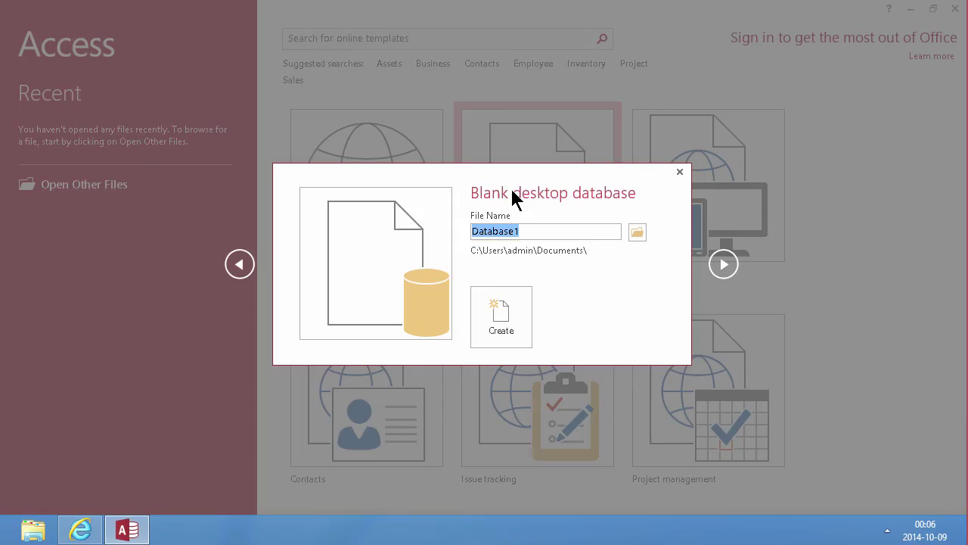
left_click(504, 312)
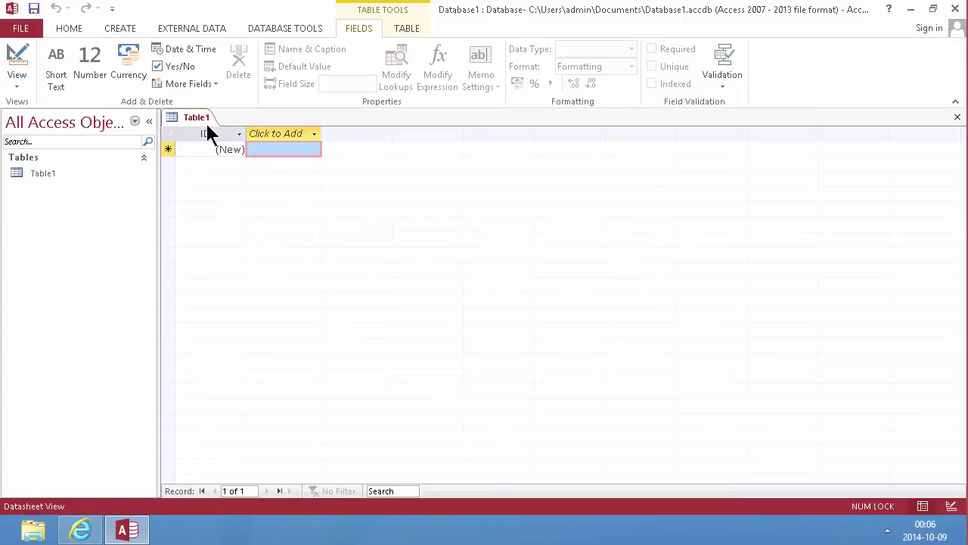
Step: Close the empty Table1 and start linking a SharePoint List from External Data > More
right_click(209, 121)
left_click(243, 147)
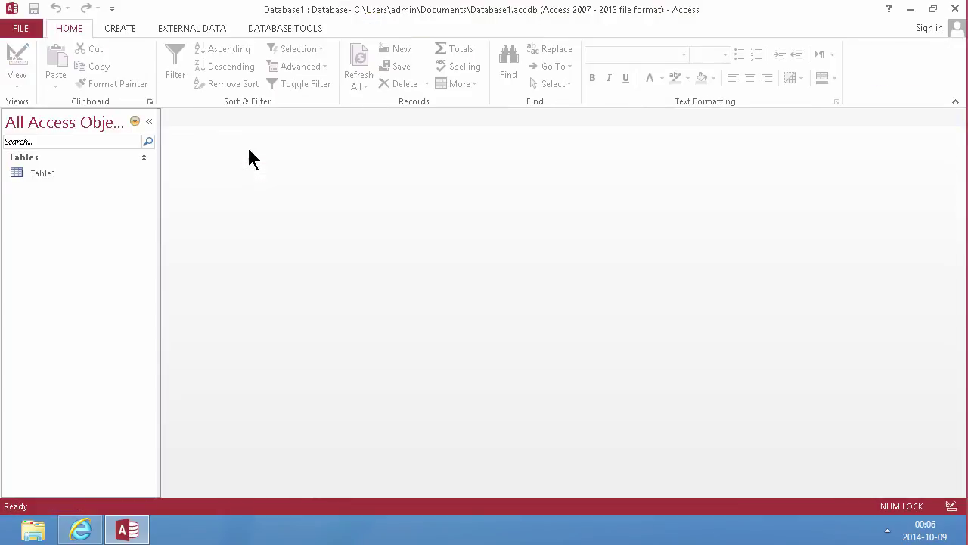
left_click(178, 28)
left_click(223, 84)
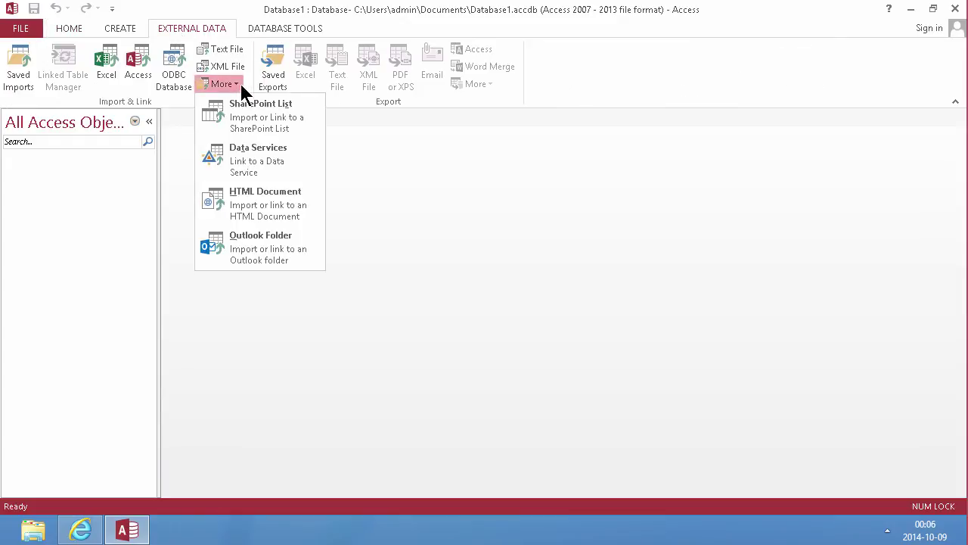
left_click(248, 118)
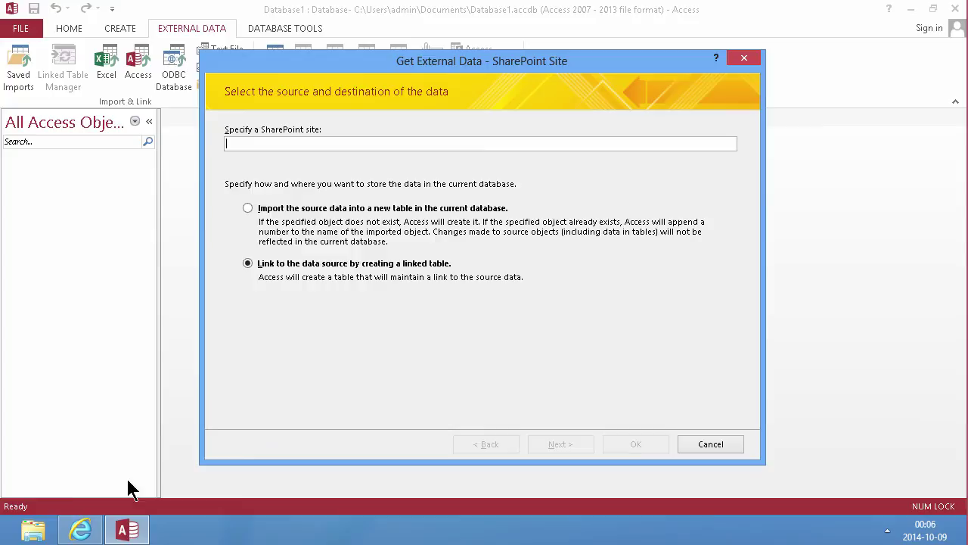
left_click(81, 530)
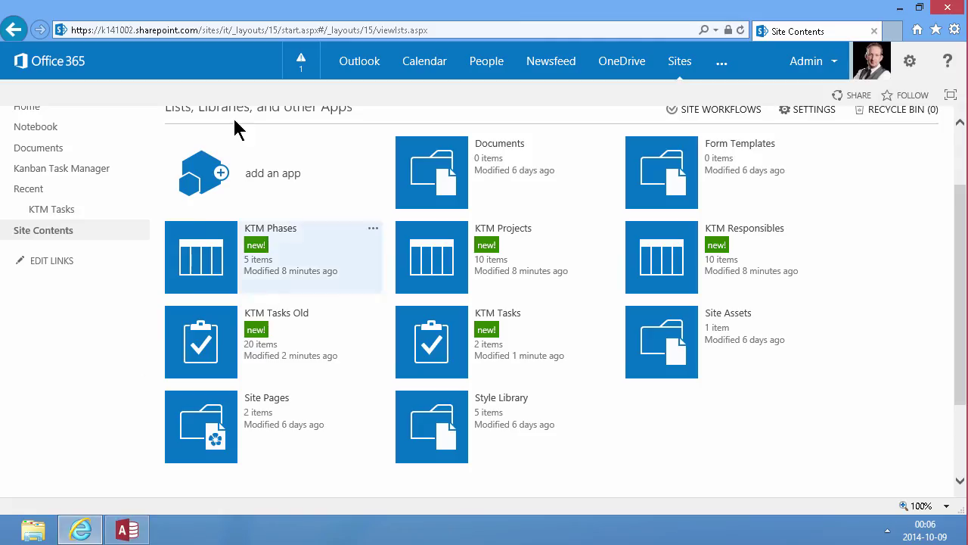
left_click(220, 32)
left_click_drag(234, 32, 14, 30)
key("ctrl+c")
left_click(127, 530)
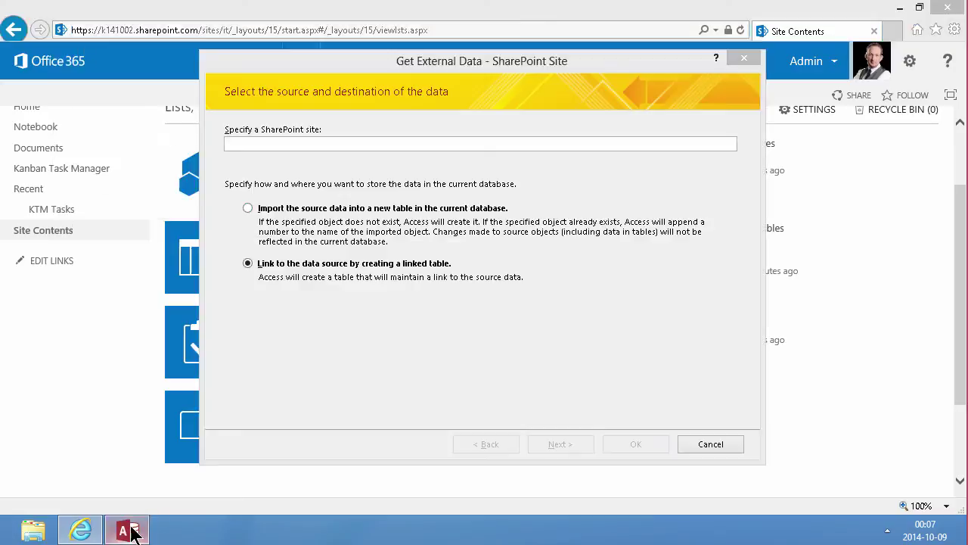
key("ctrl+v")
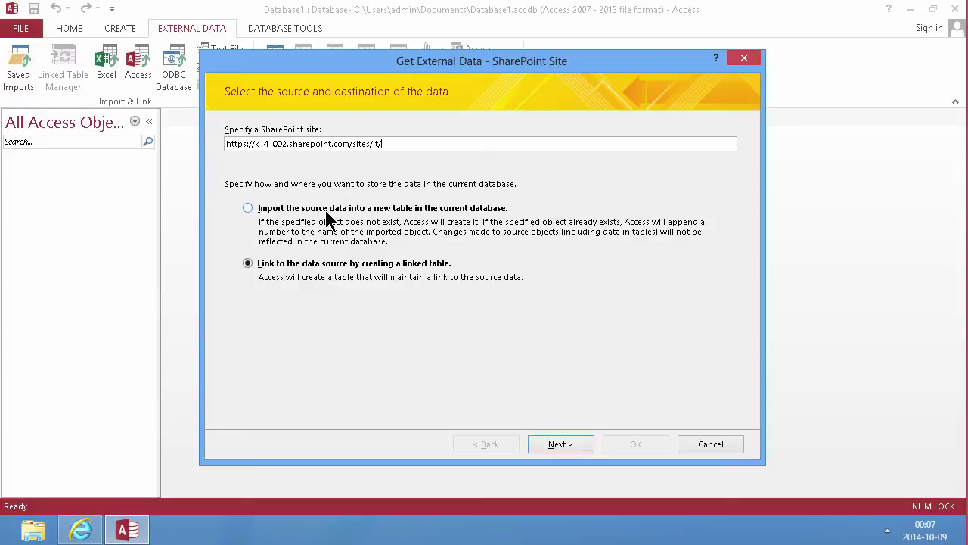
Step: Continue the wizard and sign in with the account's user ID and password
left_click(560, 444)
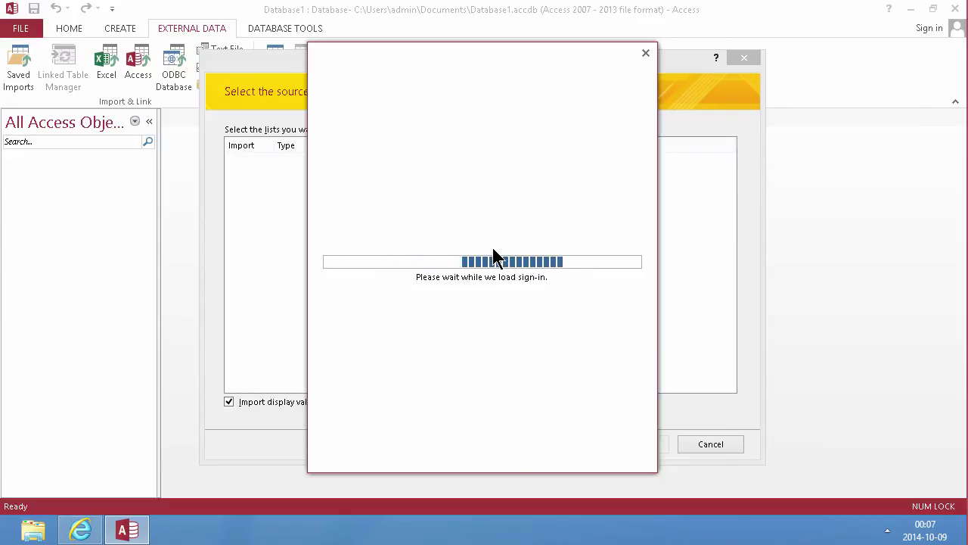
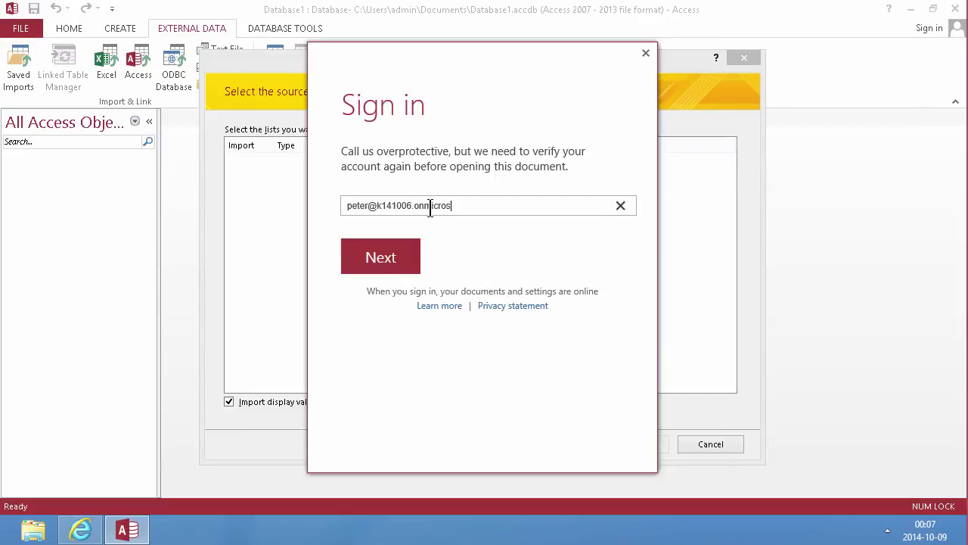
key("Return")
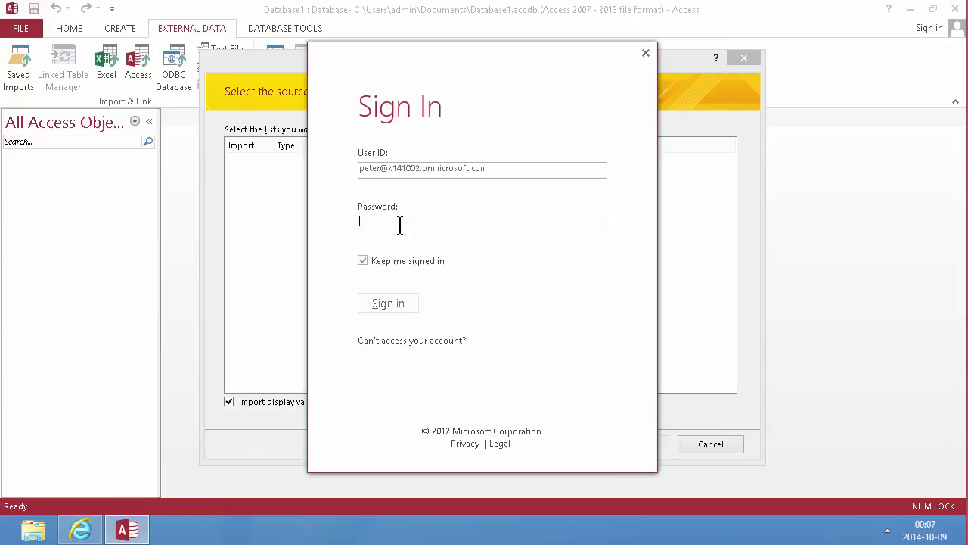
type("p")
left_click(391, 303)
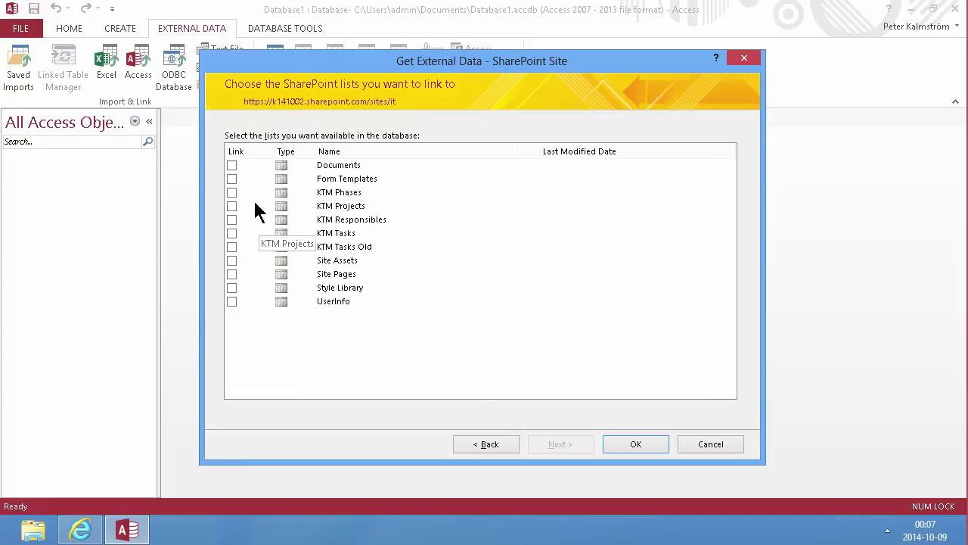
Step: Link the KTM Tasks and KTM Tasks Old SharePoint lists into the database
left_click(232, 235)
left_click(232, 247)
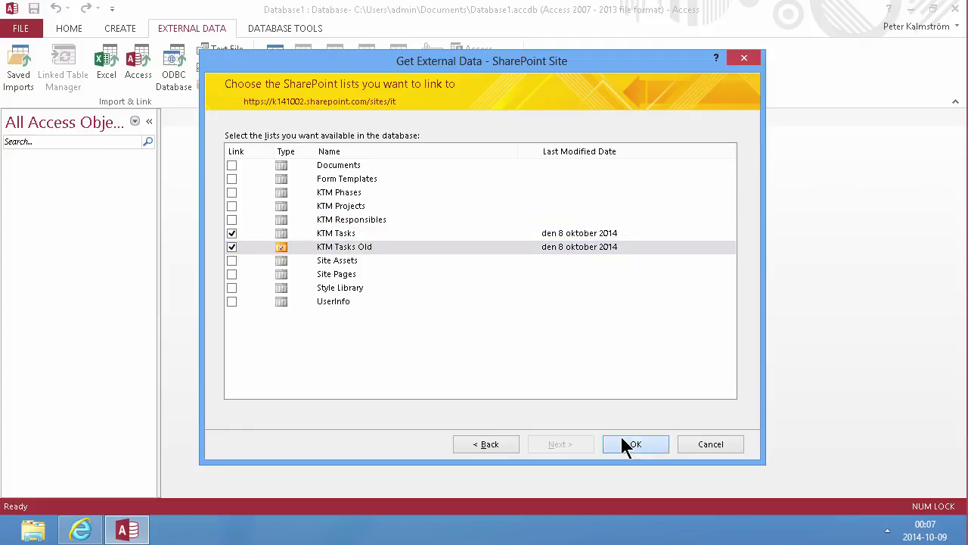
left_click(623, 444)
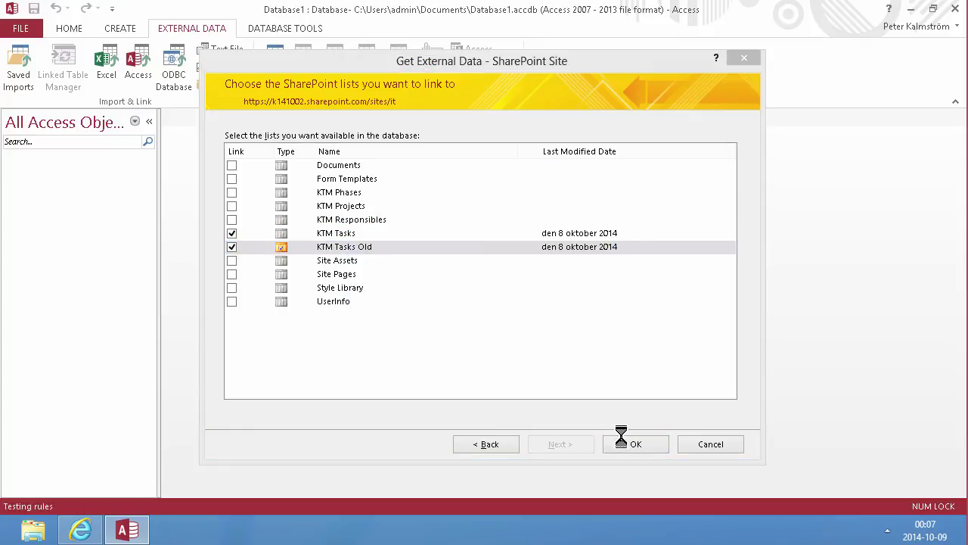
Step: Start a new design-view query containing the KTM Tasks Old table
left_click(126, 28)
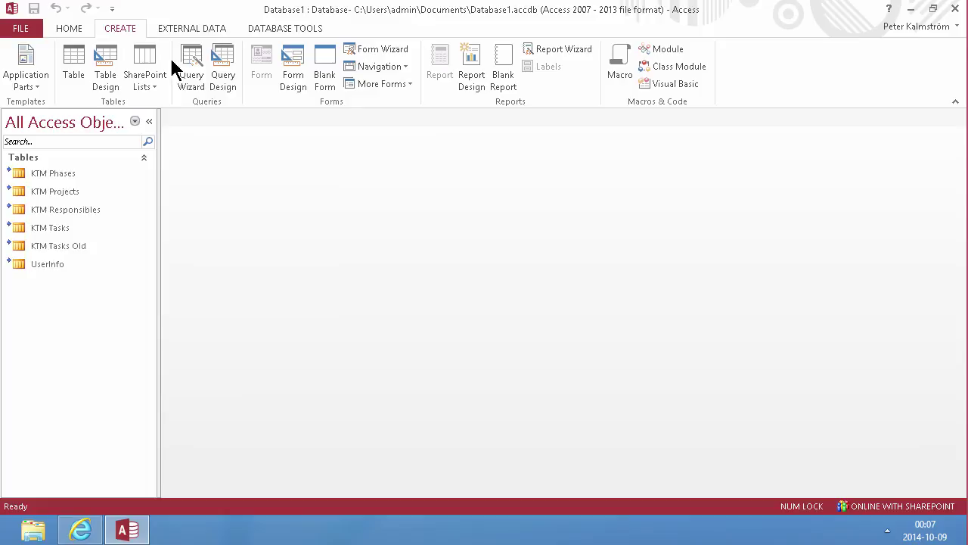
left_click(219, 61)
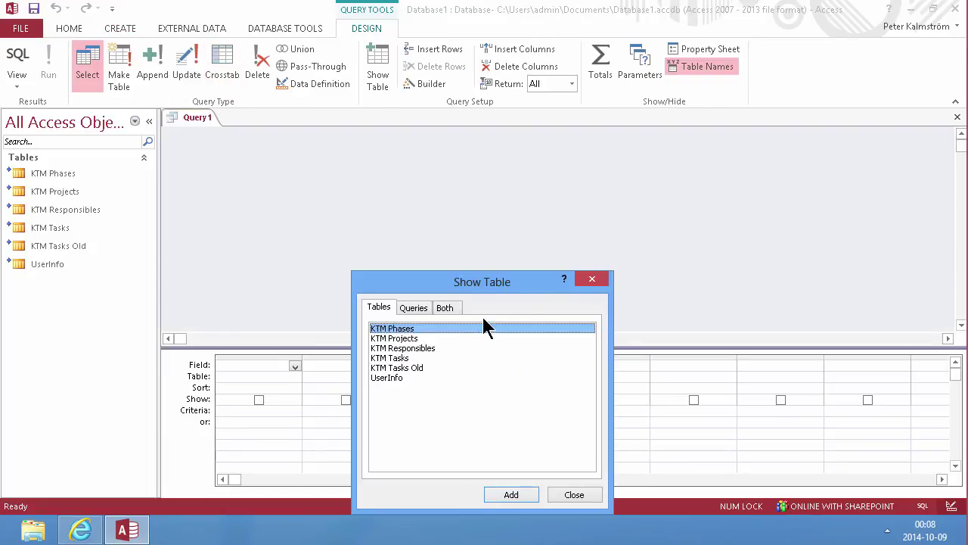
left_click_drag(443, 284, 602, 204)
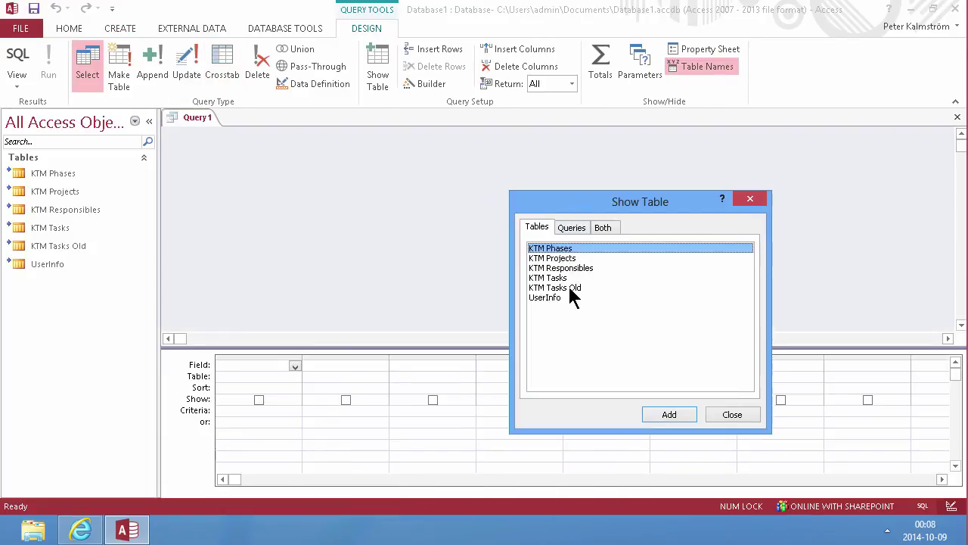
double_click(567, 287)
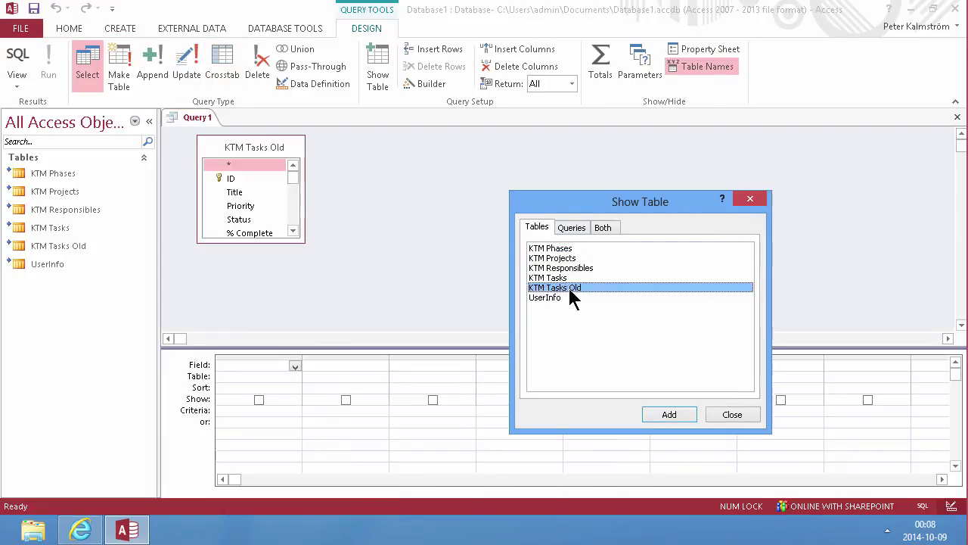
left_click(732, 415)
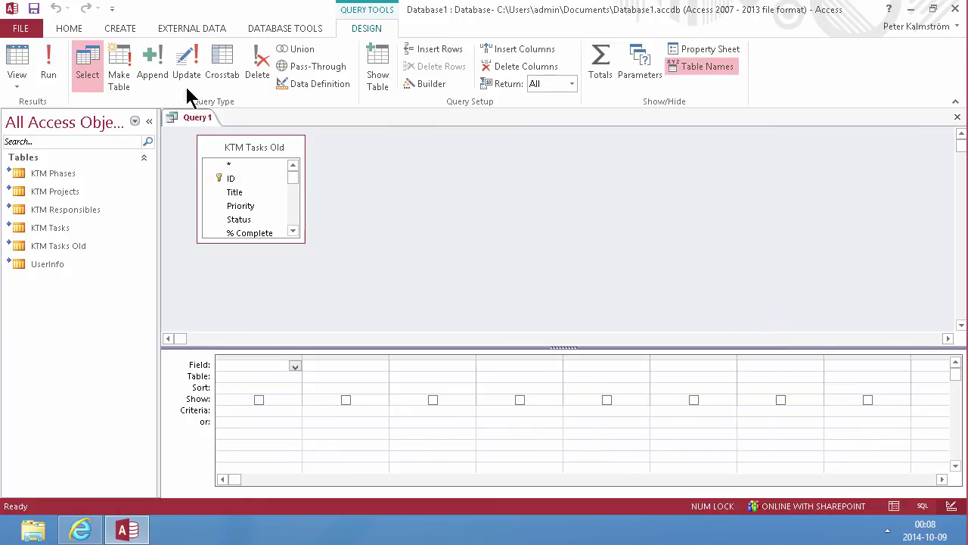
Step: Turn Query1 into an append query targeting the KTM Tasks table
left_click(154, 58)
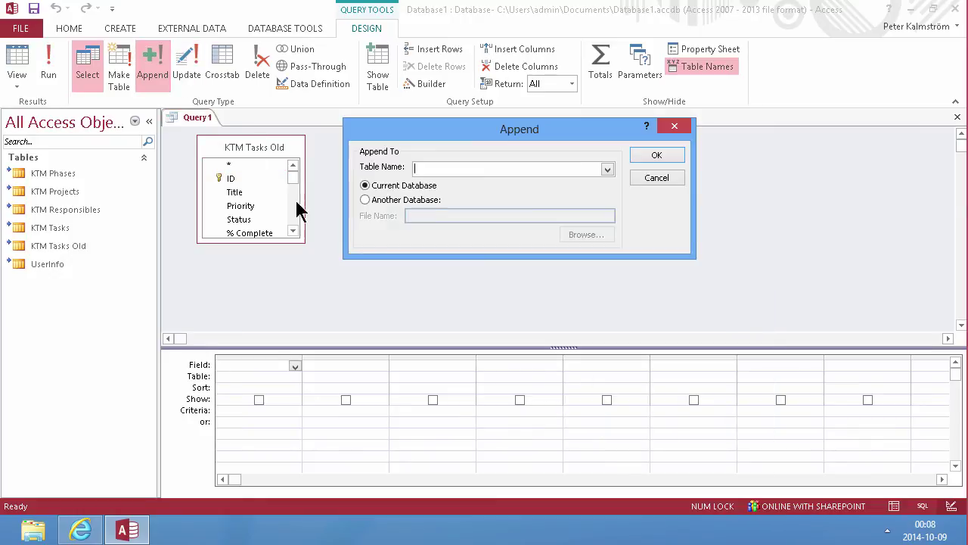
left_click(610, 171)
left_click(469, 212)
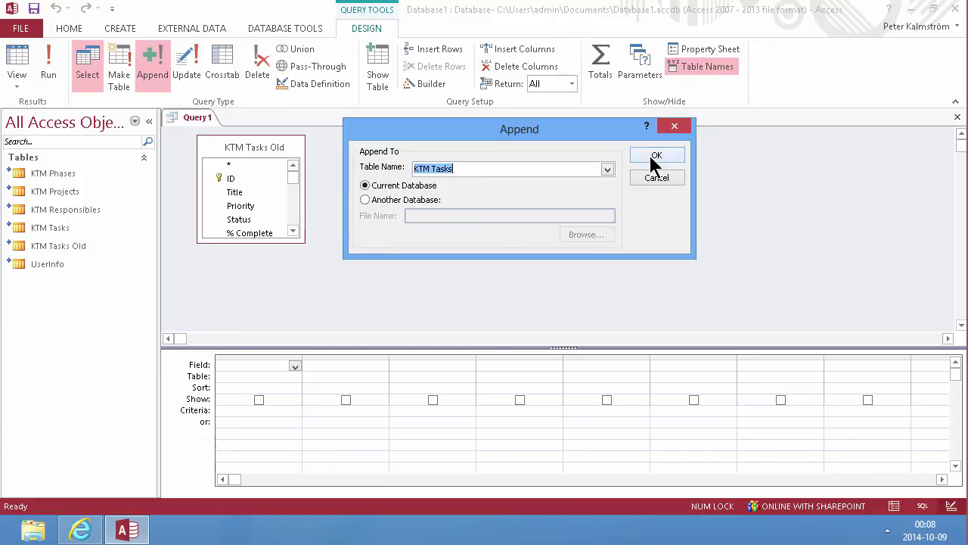
left_click(656, 157)
Step: Add Title, Priority, Status, % Complete, Assigned To and Task Group to the query grid
left_click_drag(267, 241, 275, 340)
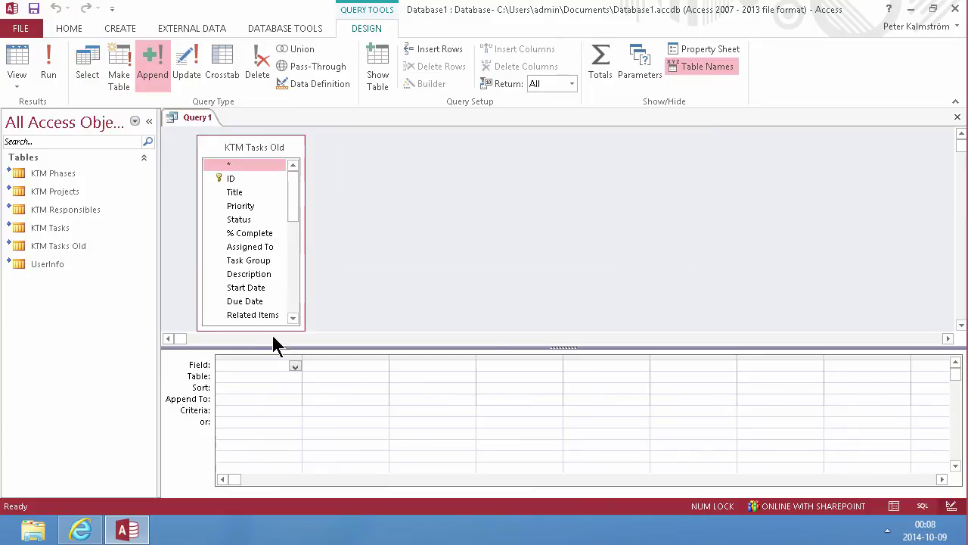
left_click(244, 192)
mouse_move(296, 201)
left_mouse_down()
mouse_move(281, 255)
mouse_move(293, 203)
mouse_move(293, 242)
mouse_move(295, 193)
left_mouse_up()
key("Caps_Lock")
left_click(269, 251)
left_click(260, 237)
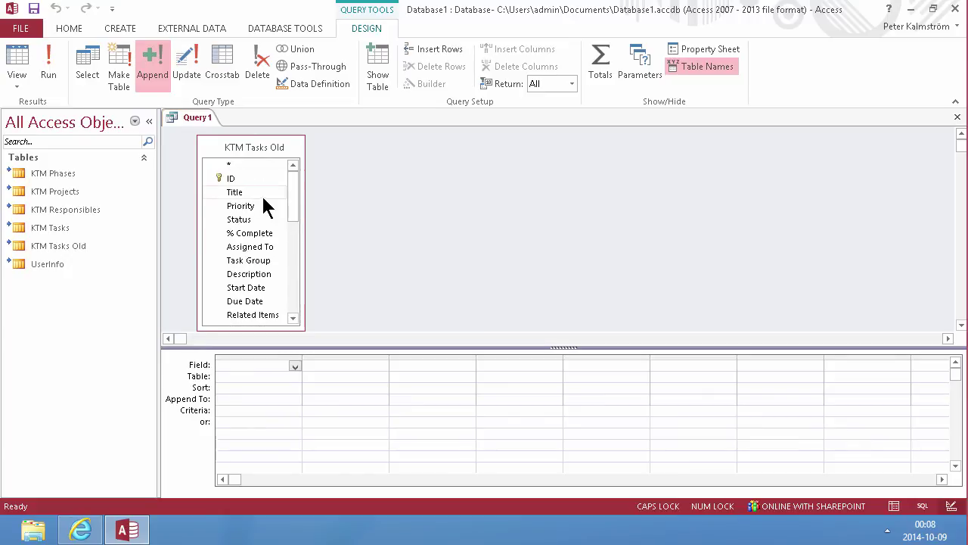
double_click(258, 191)
double_click(251, 205)
double_click(253, 221)
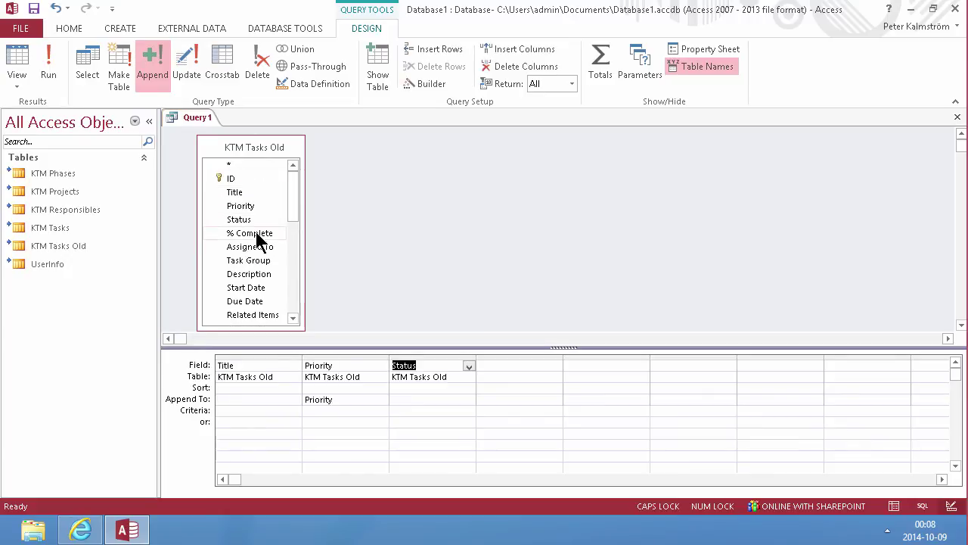
double_click(257, 236)
double_click(259, 247)
double_click(259, 261)
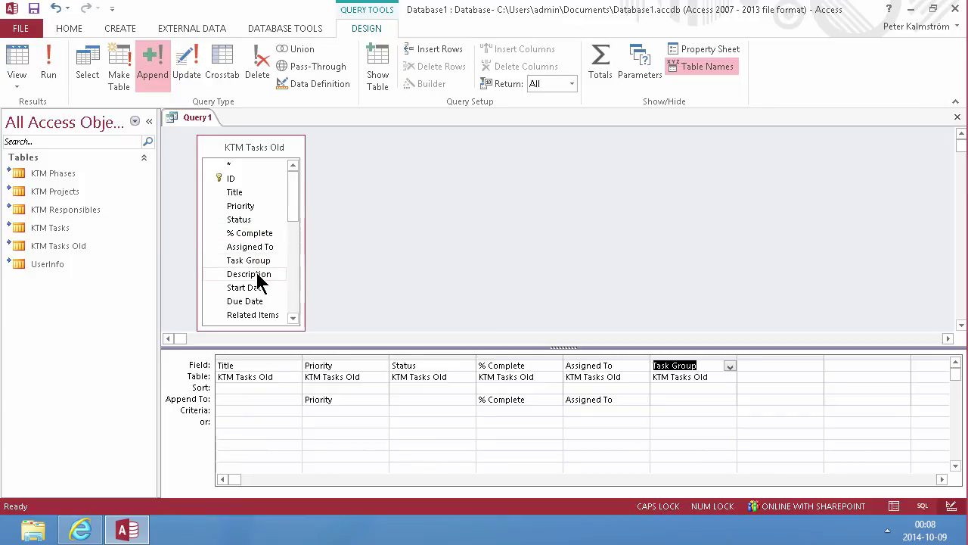
Step: Add Description, Start Date and Due Date to the query grid
left_click(259, 275)
double_click(259, 275)
left_click_drag(292, 216, 294, 223)
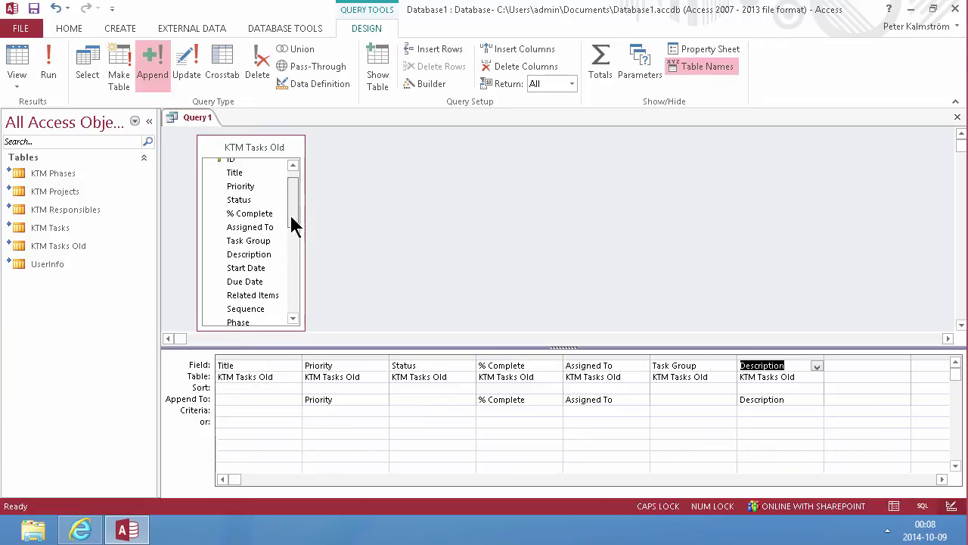
left_click(252, 263)
double_click(252, 263)
double_click(252, 277)
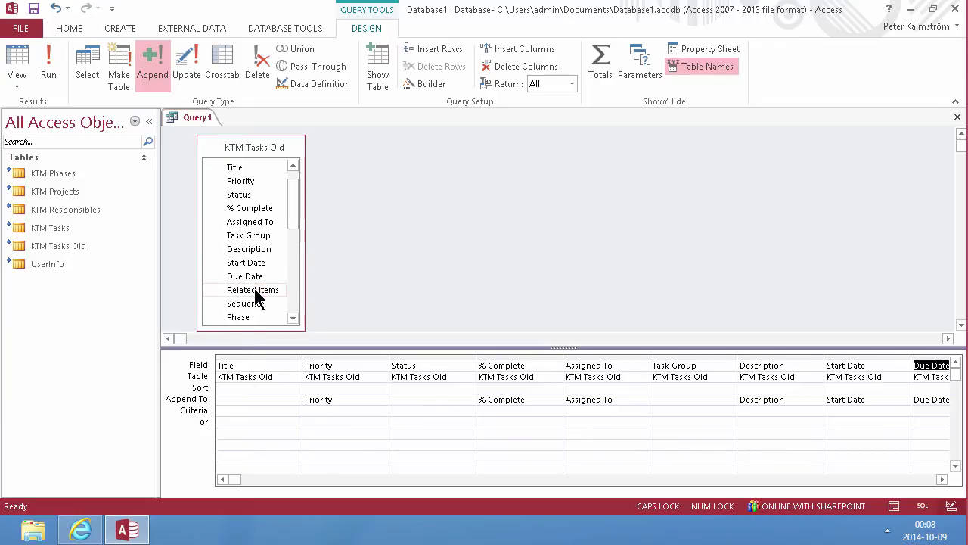
left_click(253, 290)
left_click(253, 303)
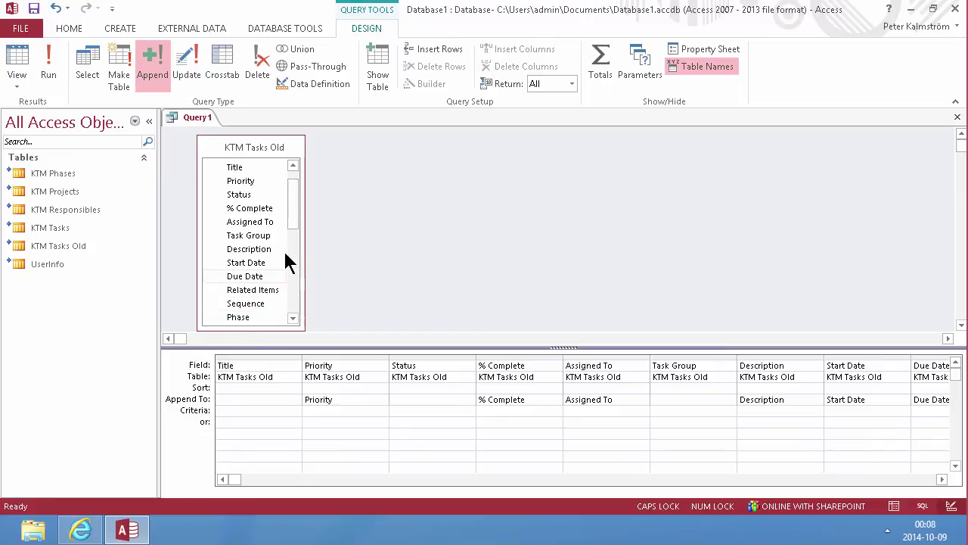
left_click_drag(294, 227, 288, 307)
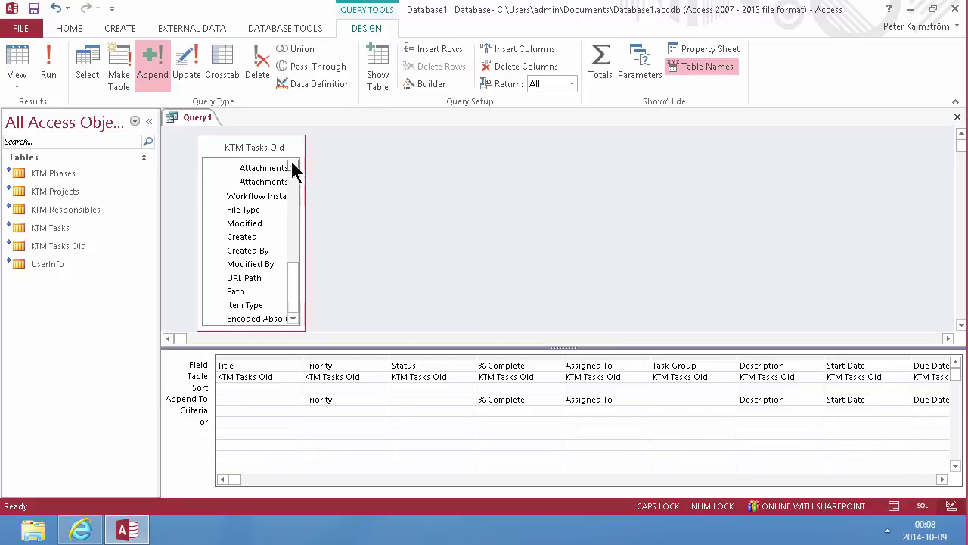
Step: Set Title to append into the KTM Tasks Task Name field
left_click(273, 399)
left_click(292, 400)
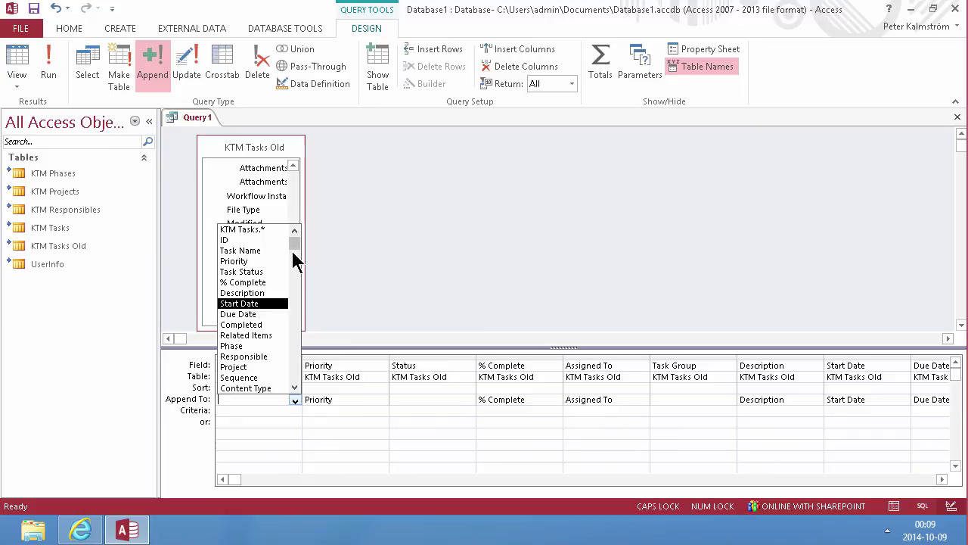
left_click(269, 250)
Step: Find no append target for Status and delete the Status column
left_click(414, 400)
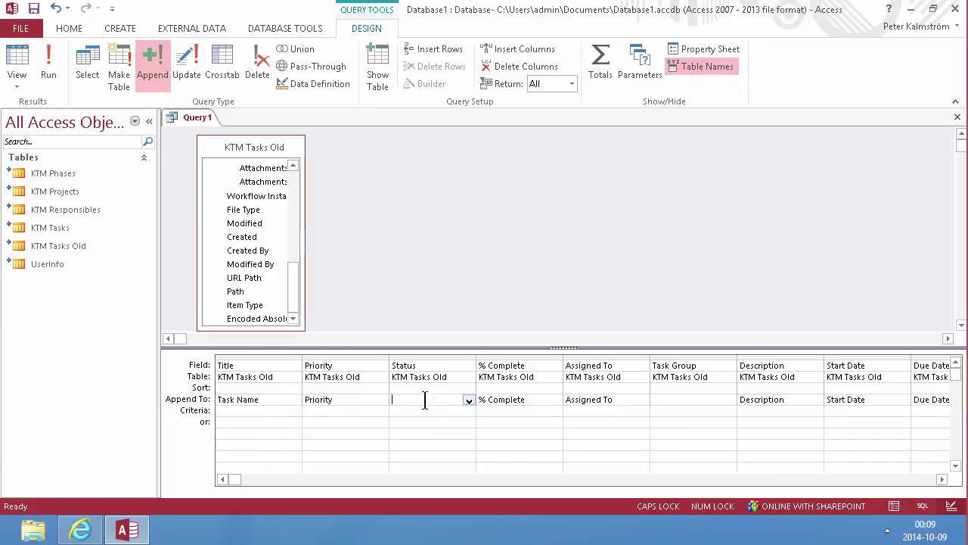
left_click(469, 401)
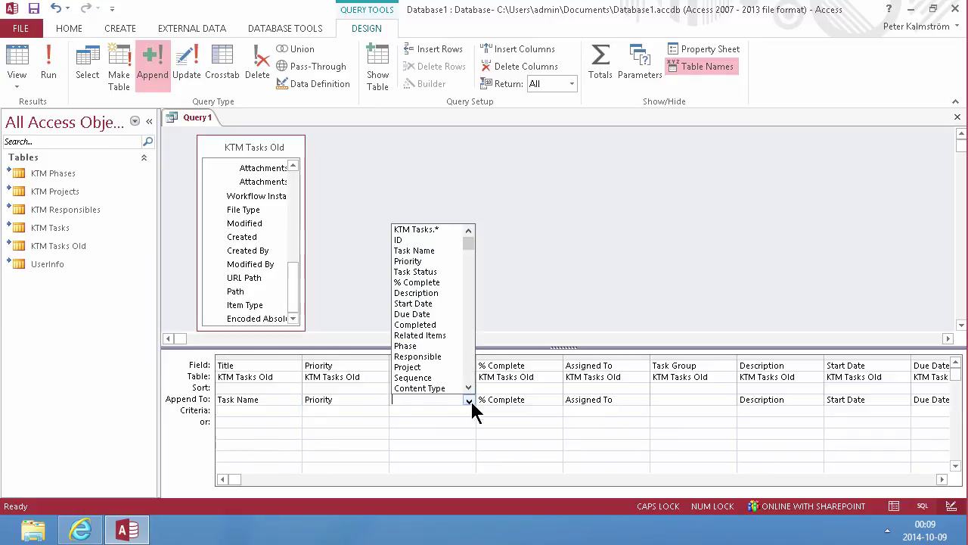
left_click(420, 420)
left_click(426, 400)
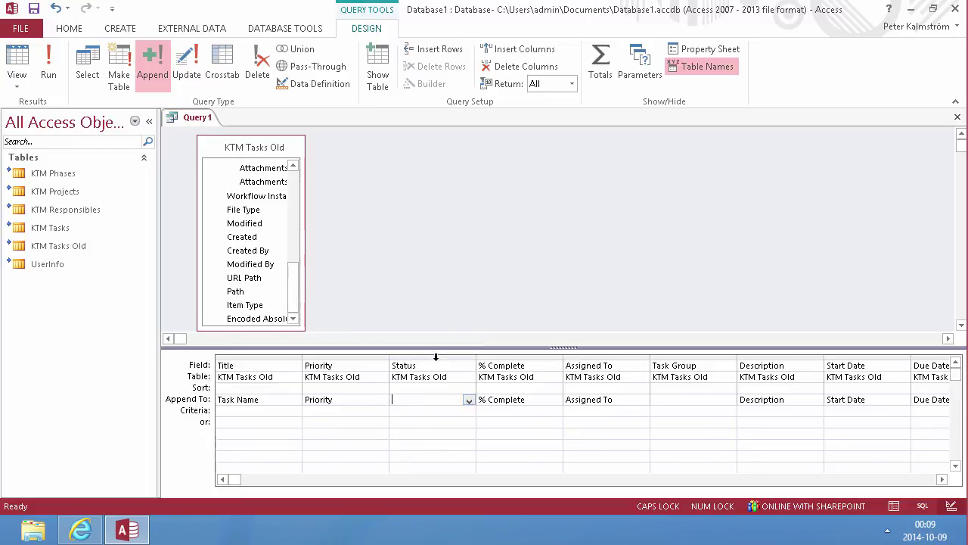
left_click(436, 356)
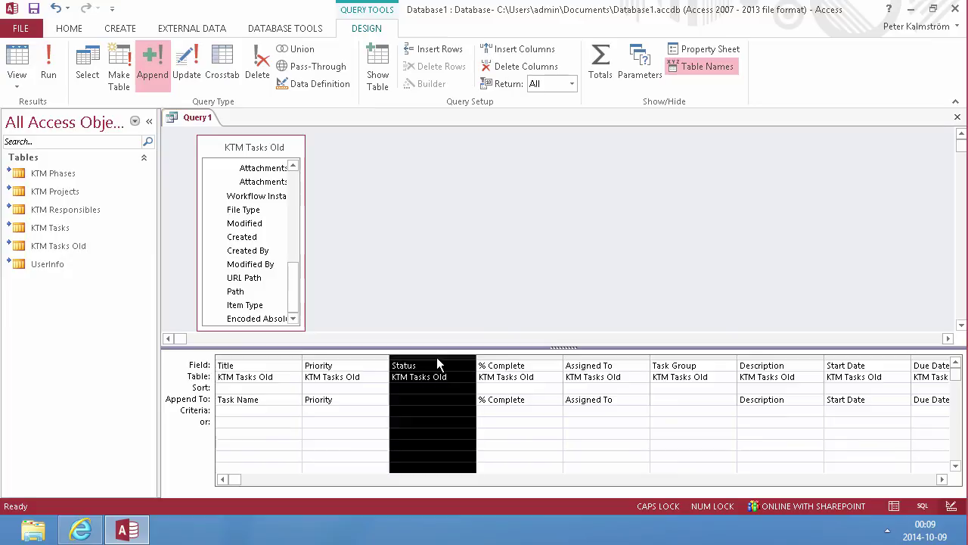
left_click(439, 399)
left_click(467, 399)
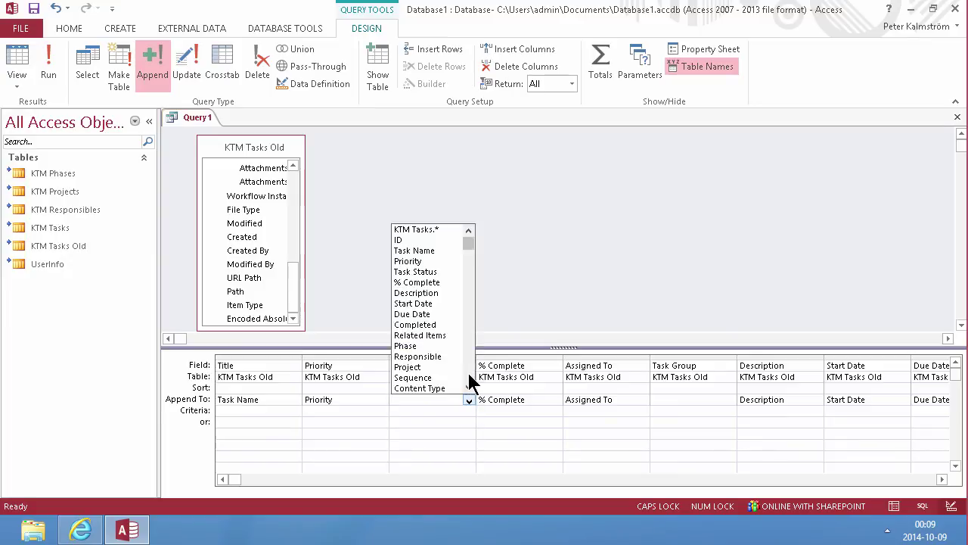
scroll(469, 382, "down", 5)
left_click(439, 409)
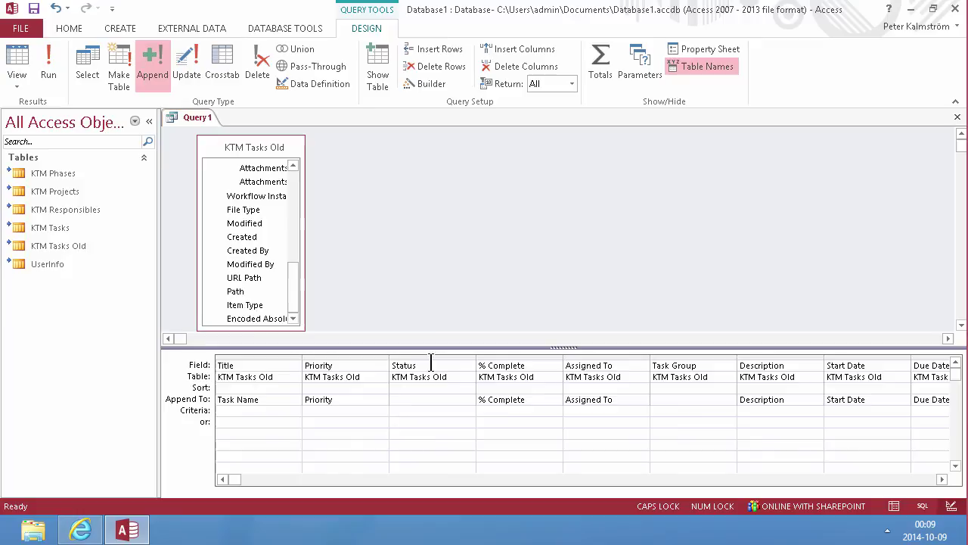
left_click(431, 357)
key("Delete")
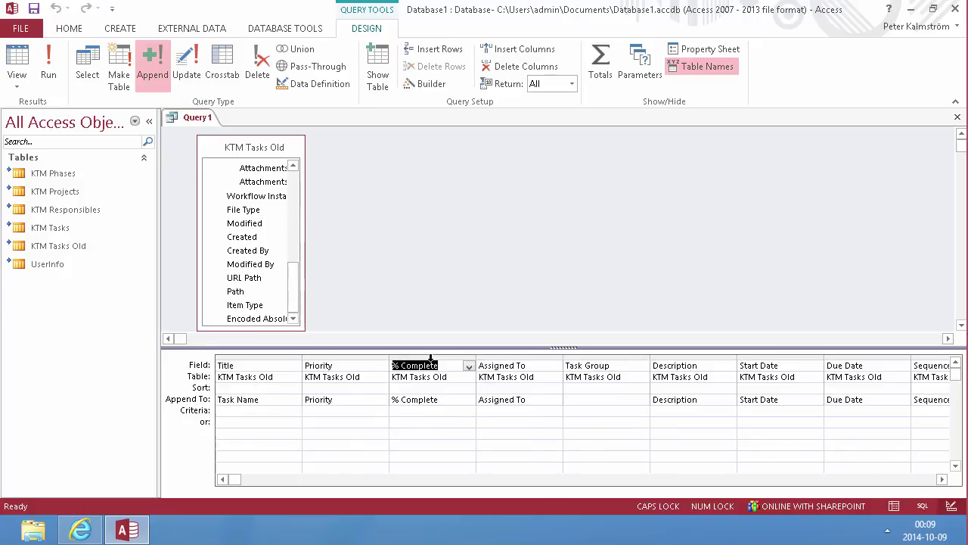
Step: Delete the Task Group column, which also lacks an append target, and check the rightmost columns
left_click(595, 399)
left_click(604, 357)
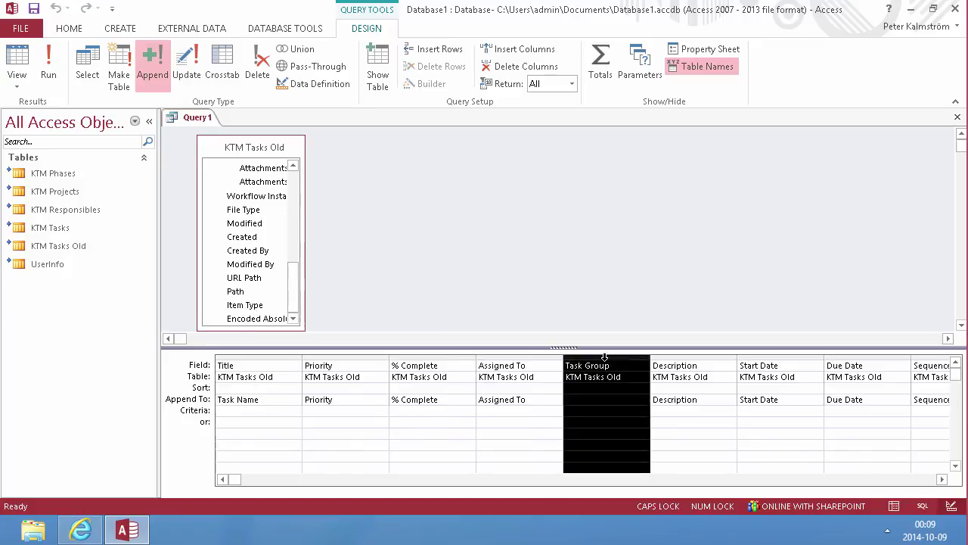
key("Delete")
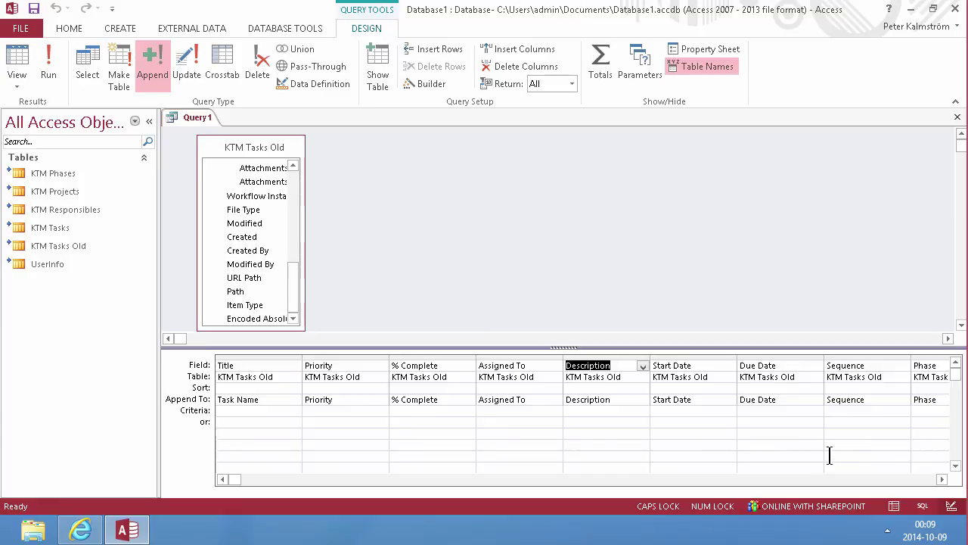
left_click(942, 479)
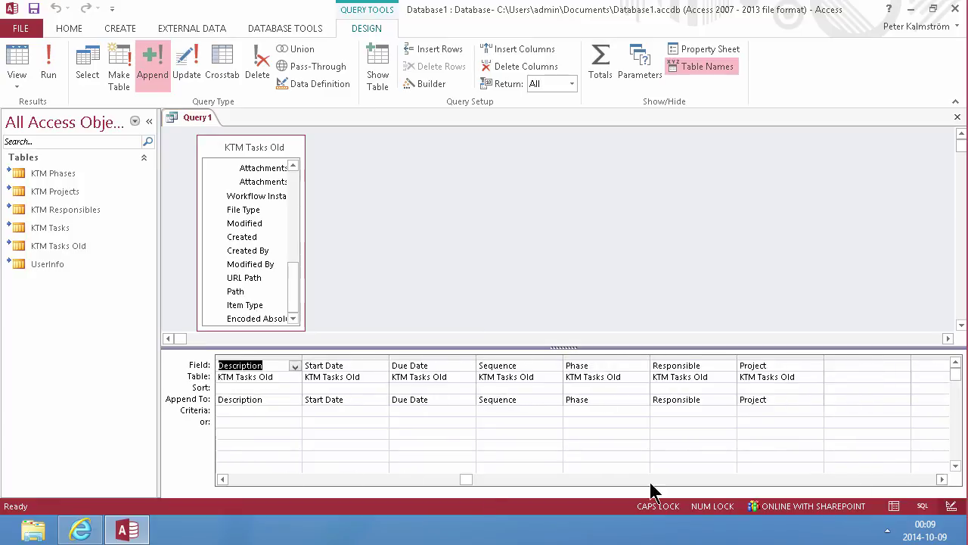
left_click_drag(466, 479, 220, 479)
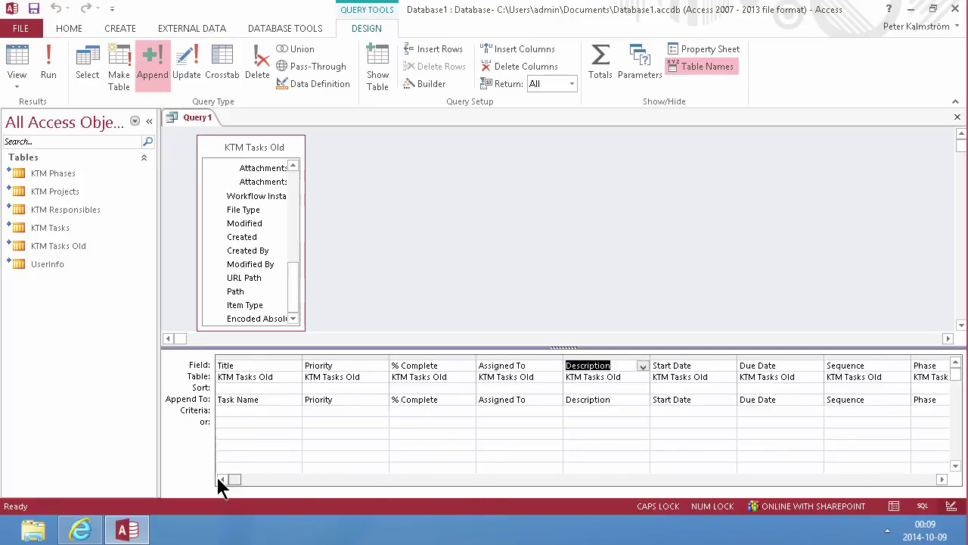
Step: Delete the multi-valued Assigned To column and run the append, bringing KTM Tasks to 22 items
left_click(51, 67)
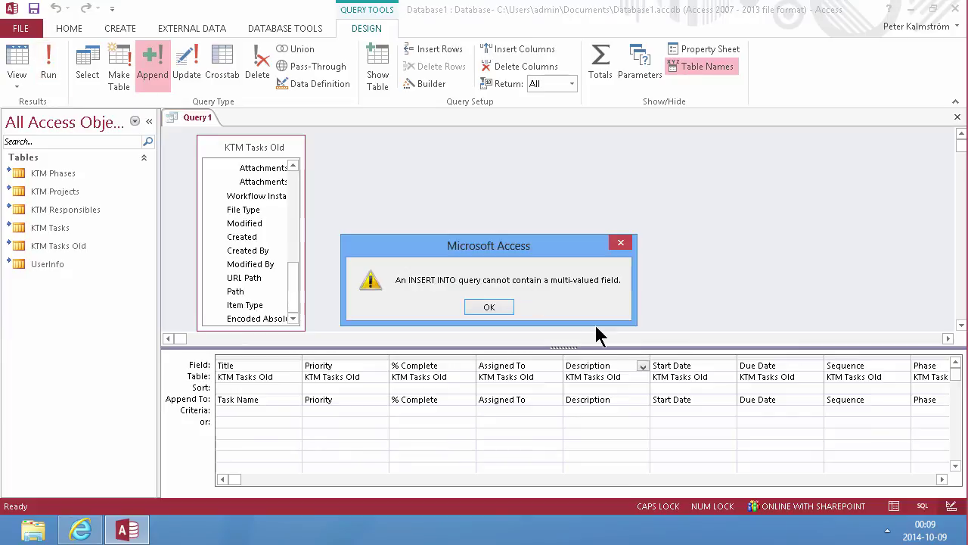
left_click(489, 308)
scroll(351, 379, "right", 2)
left_click(351, 355)
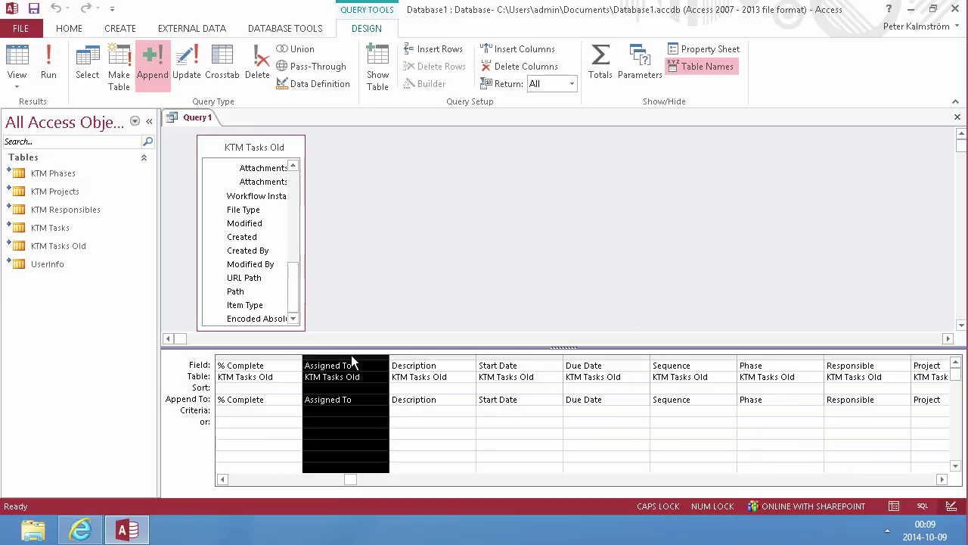
key("Delete")
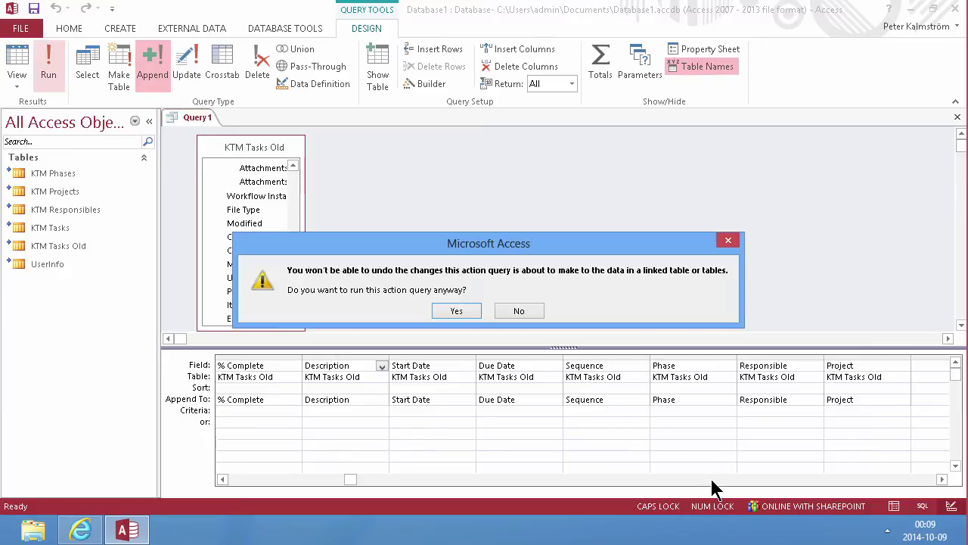
left_click(441, 313)
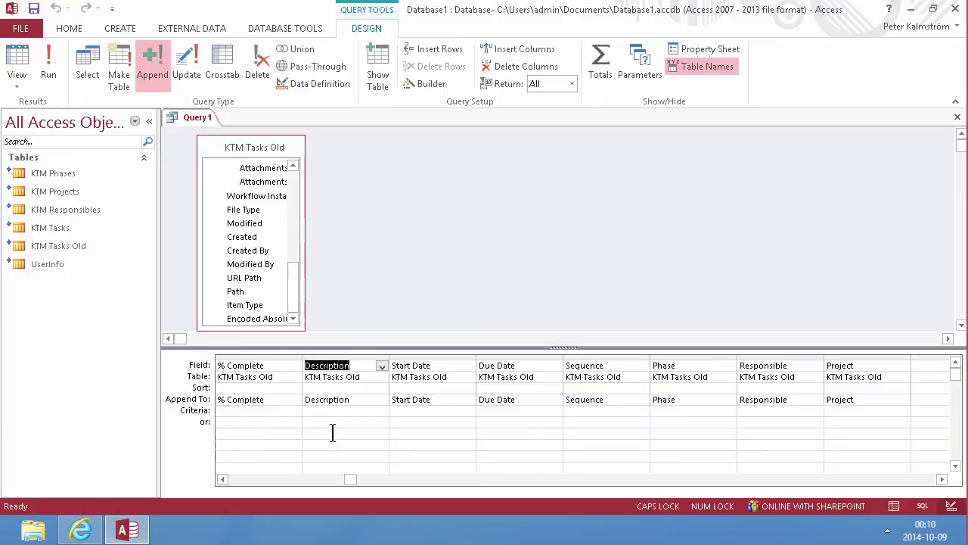
left_click(80, 529)
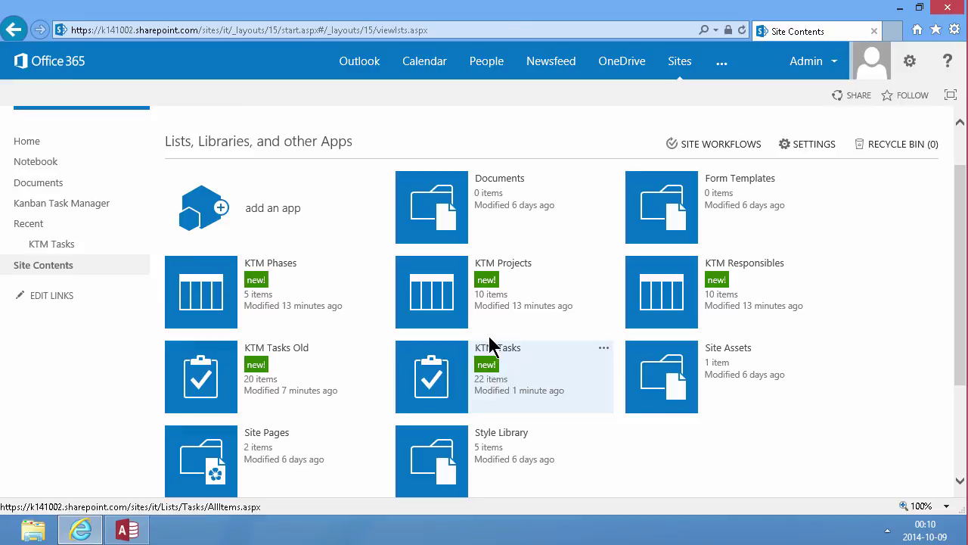
Step: Remove the KTM Tasks Old list from Site Contents and confirm the deletion
left_click(143, 534)
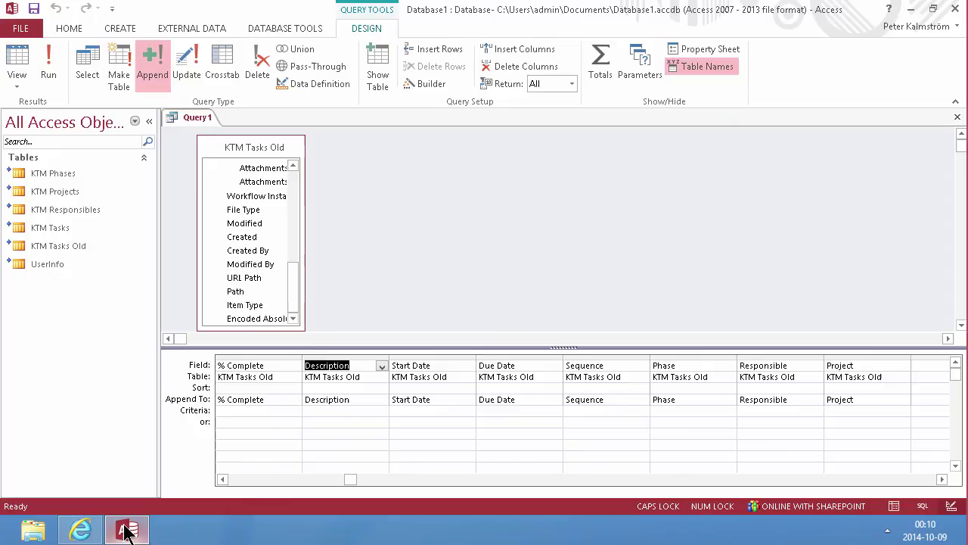
left_click(81, 530)
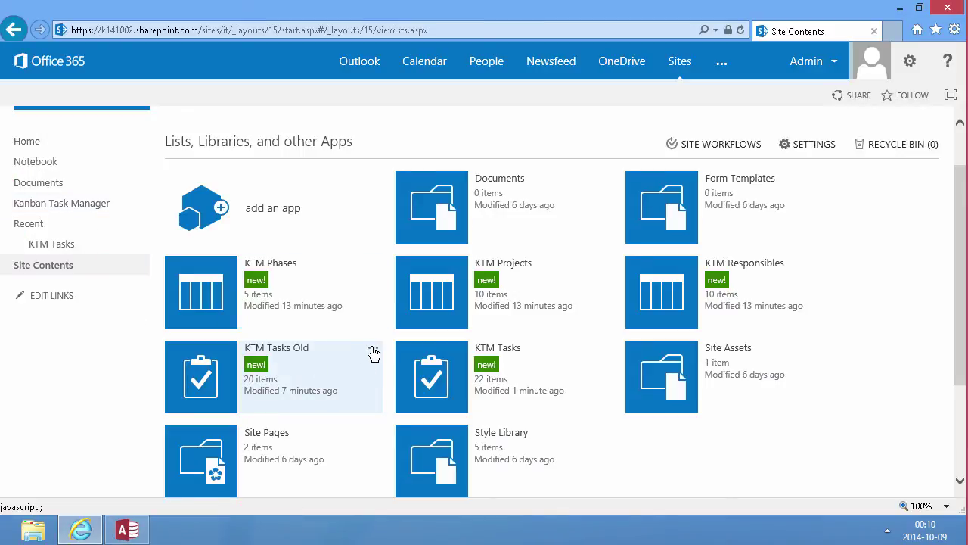
left_click(373, 348)
left_click(447, 313)
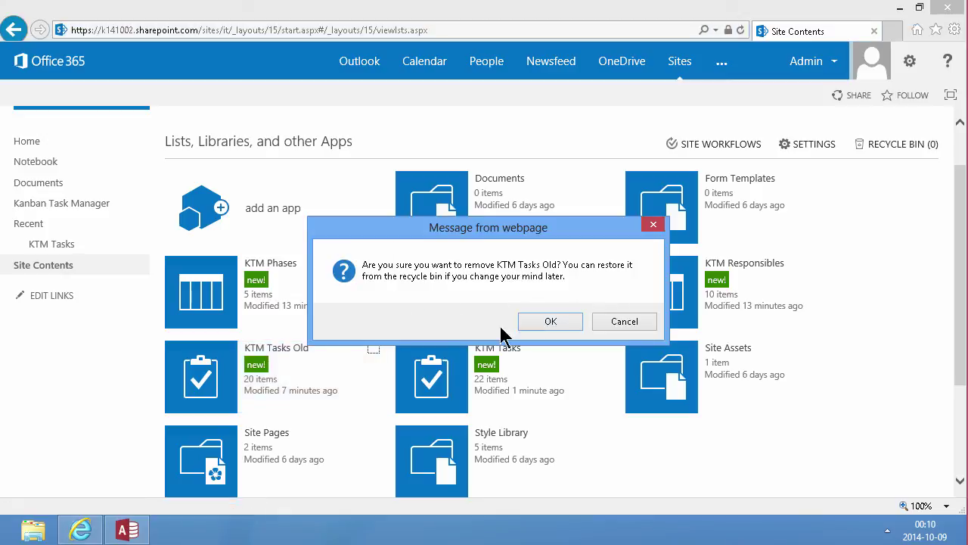
left_click(550, 321)
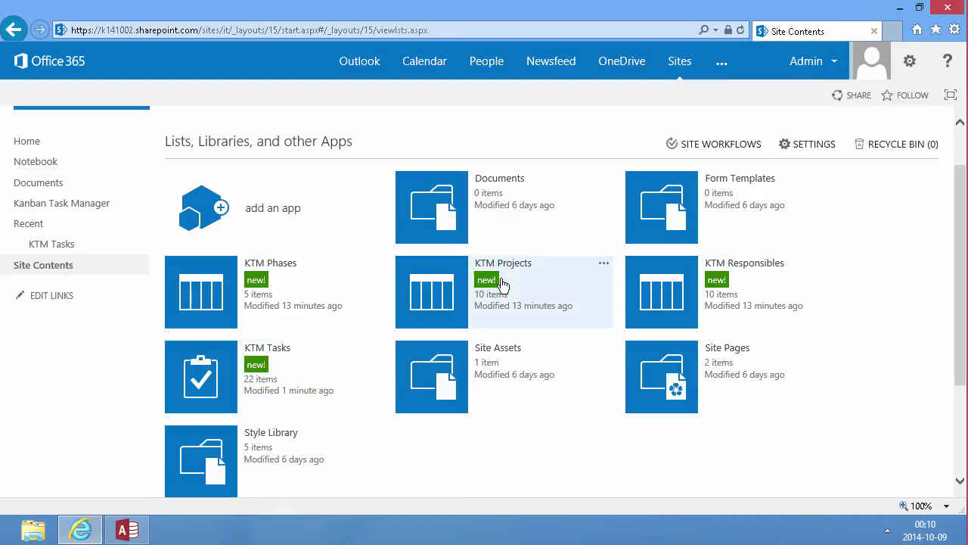
left_click(79, 209)
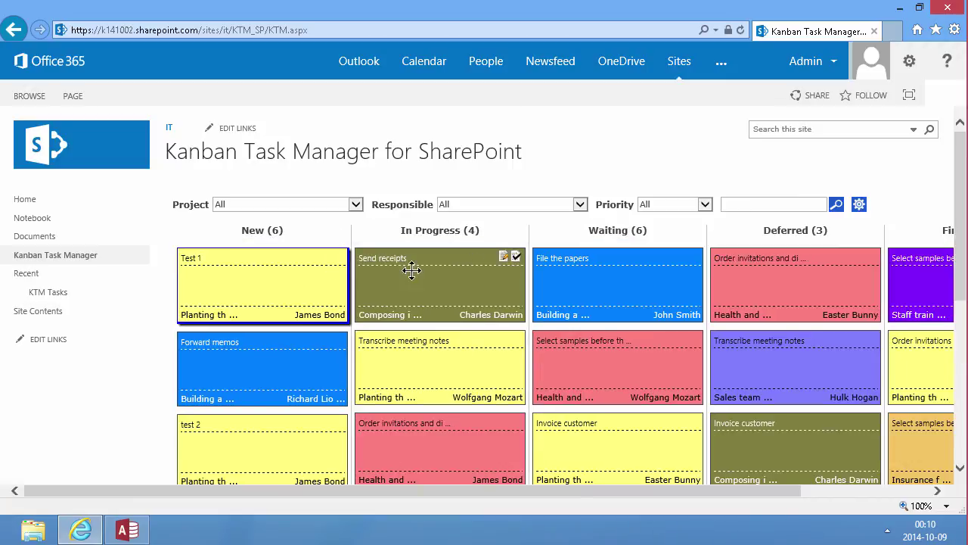
scroll(514, 368, "down", 3)
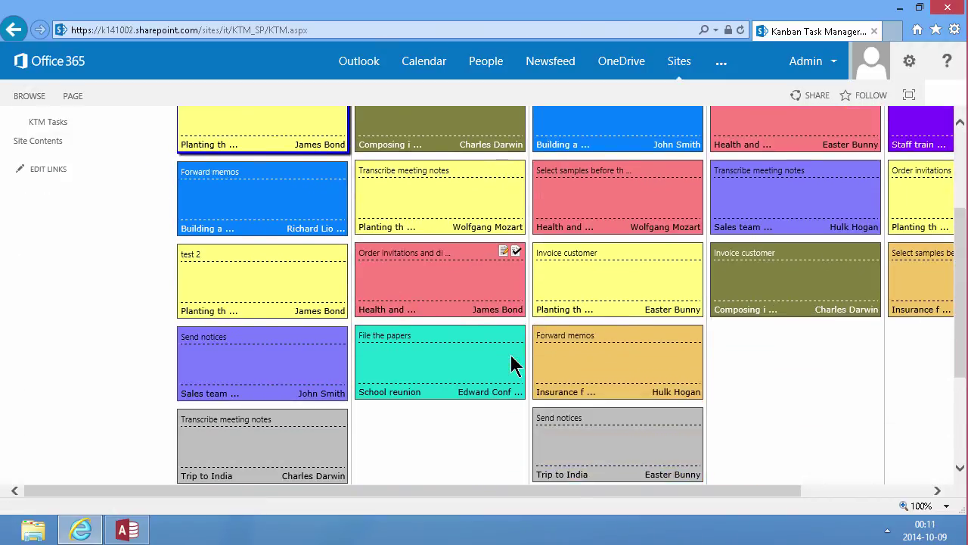
scroll(513, 309, "up", 2)
left_click(43, 255)
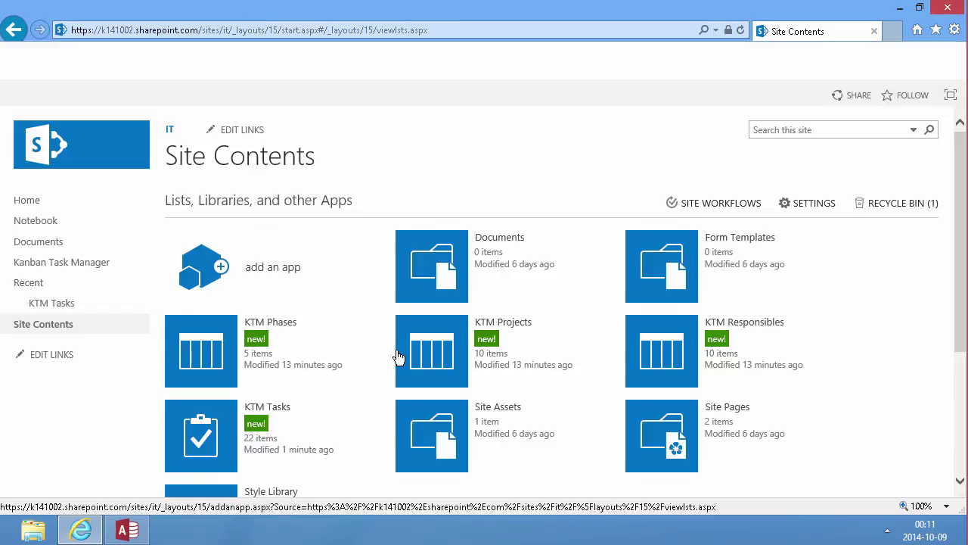
Step: Open KTM Tasks and inspect the 'Order invitations and distribute' task's detail callout
left_click(277, 409)
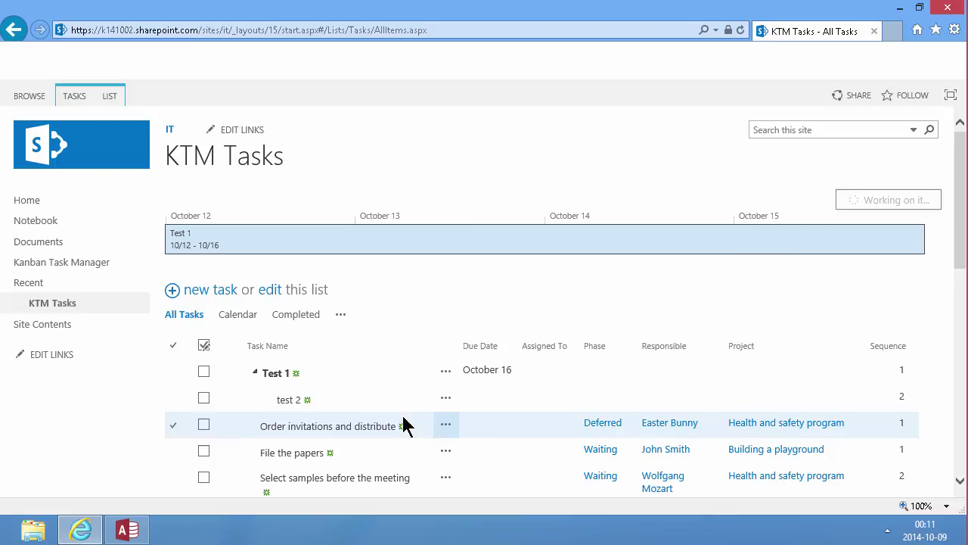
scroll(322, 352, "down", 2)
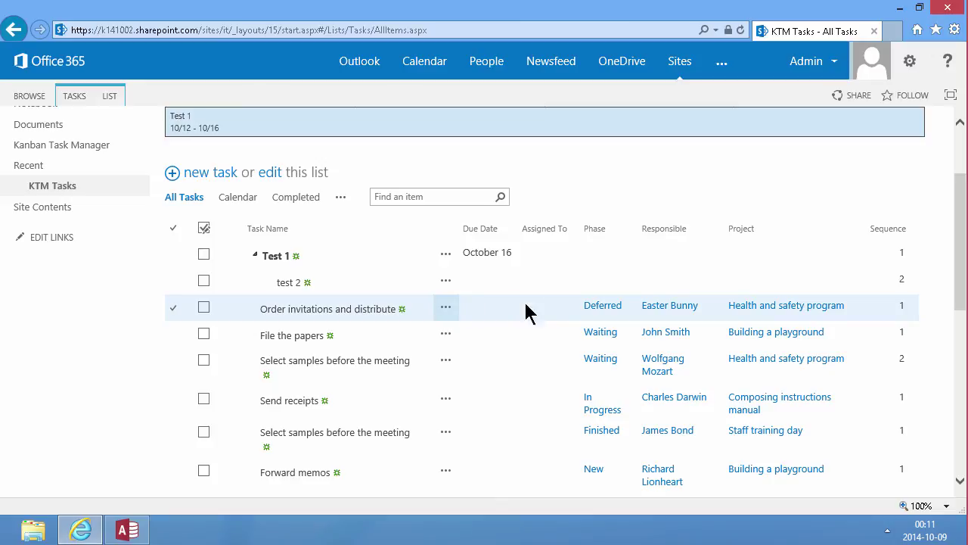
left_click(451, 310)
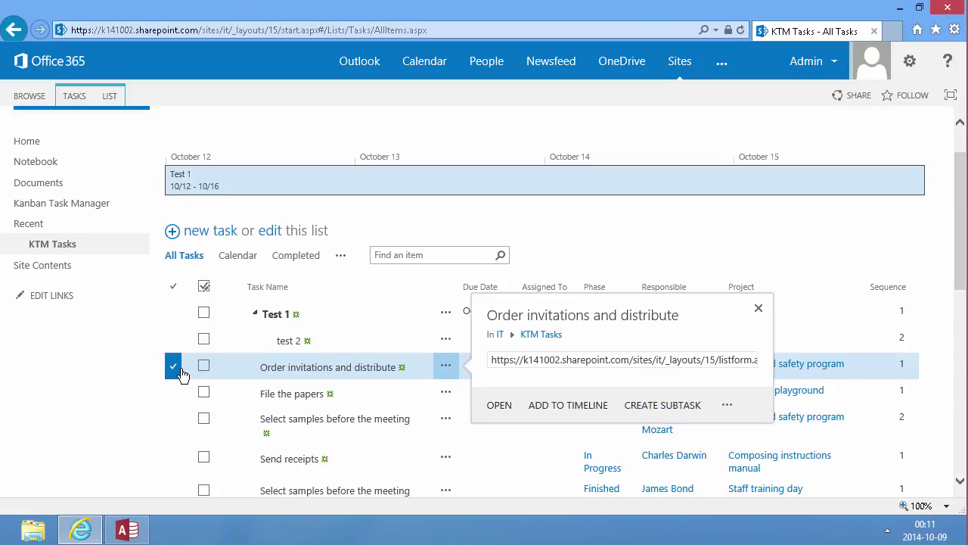
left_click(759, 312)
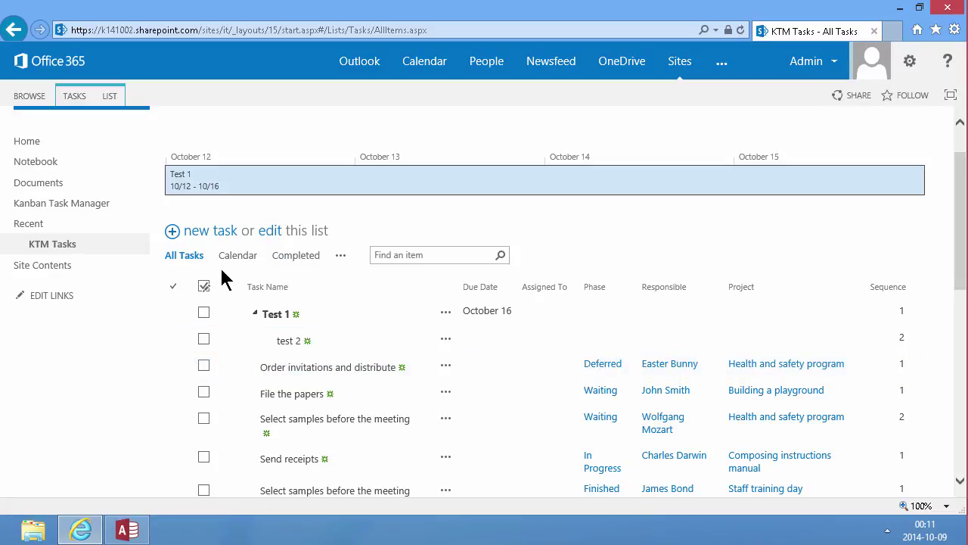